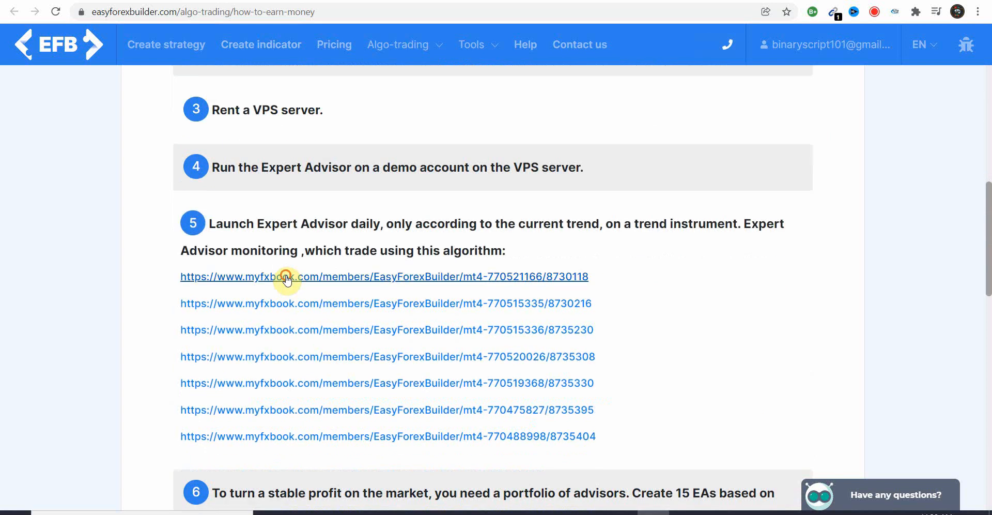
- Review the growth chart and trading statistics of the first linked Myfxbook monitoring account, and return to the guide
{"action": "left_click", "coordinate": [288, 275]}
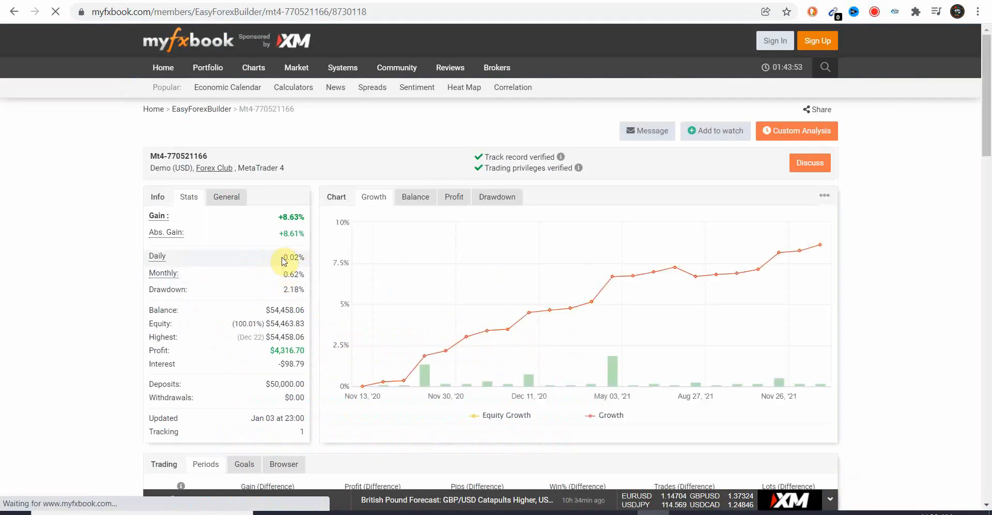
{"action": "scroll", "coordinate": [283, 271], "scroll_direction": "down", "scroll_amount": 7}
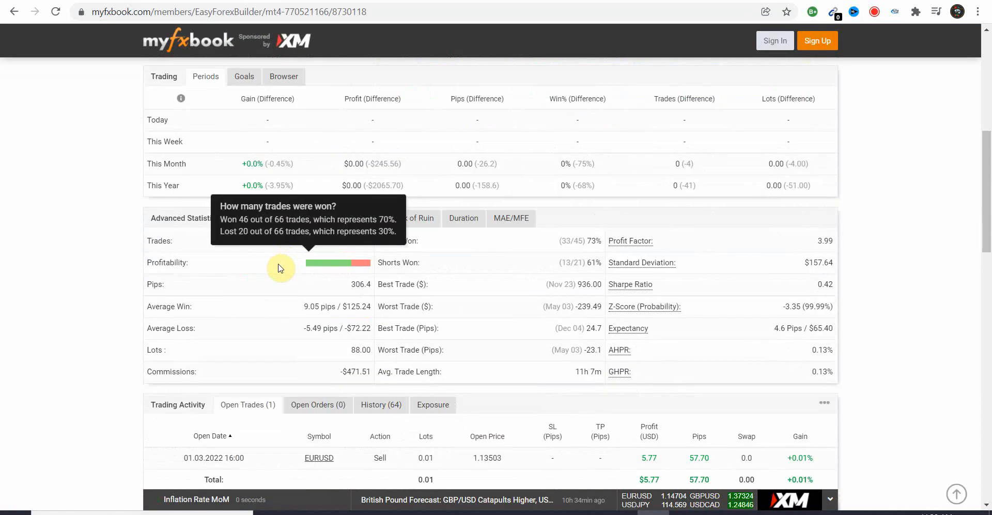
{"action": "left_click", "coordinate": [14, 11]}
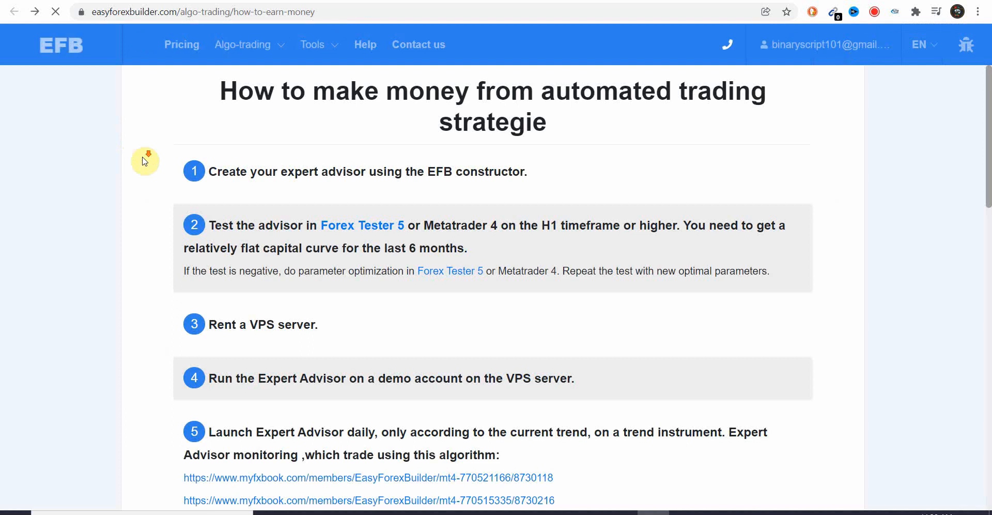
- Examine the growth chart and profitability breakdown of the third linked Myfxbook monitoring account, and return to the guide
{"action": "left_click", "coordinate": [225, 330]}
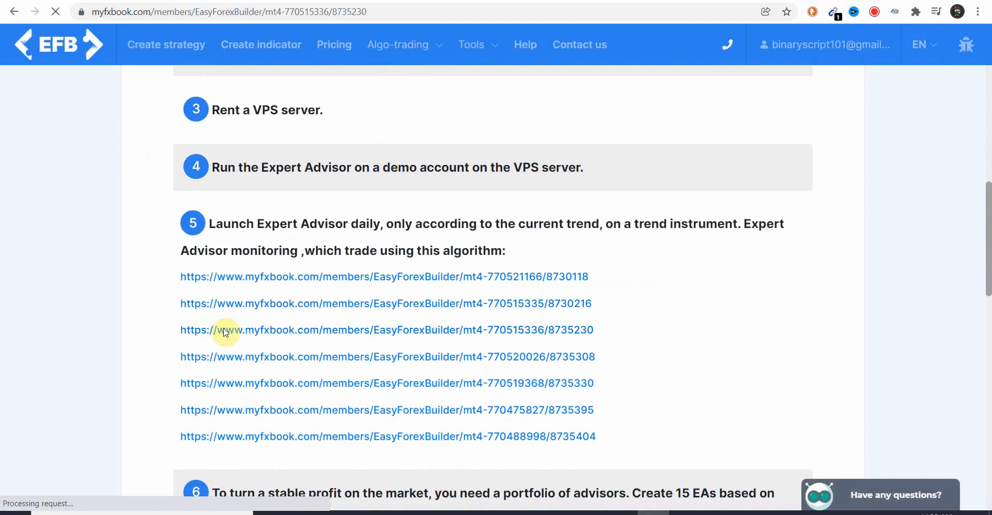
{"action": "scroll", "coordinate": [250, 235], "scroll_direction": "down", "scroll_amount": 5}
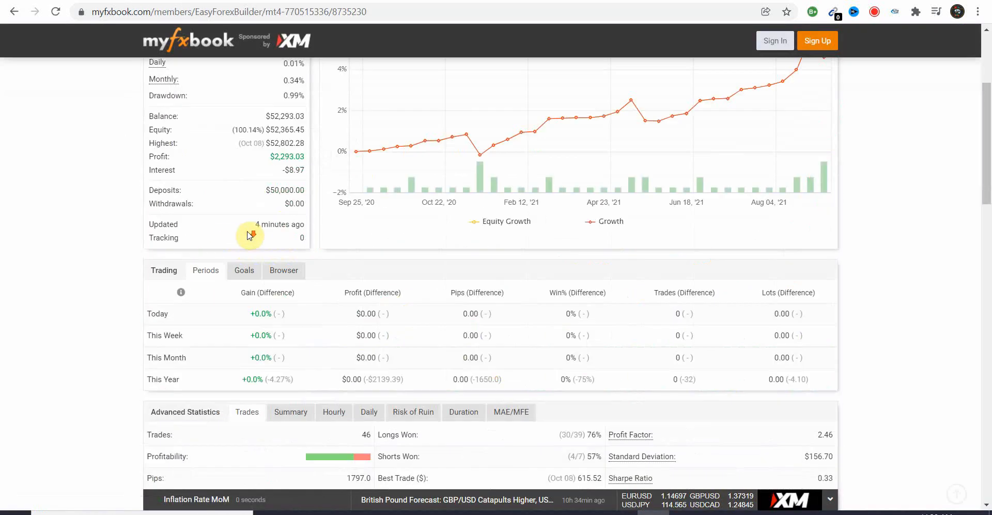
{"action": "scroll", "coordinate": [250, 236], "scroll_direction": "down", "scroll_amount": 4}
{"action": "mouse_move", "coordinate": [311, 267]}
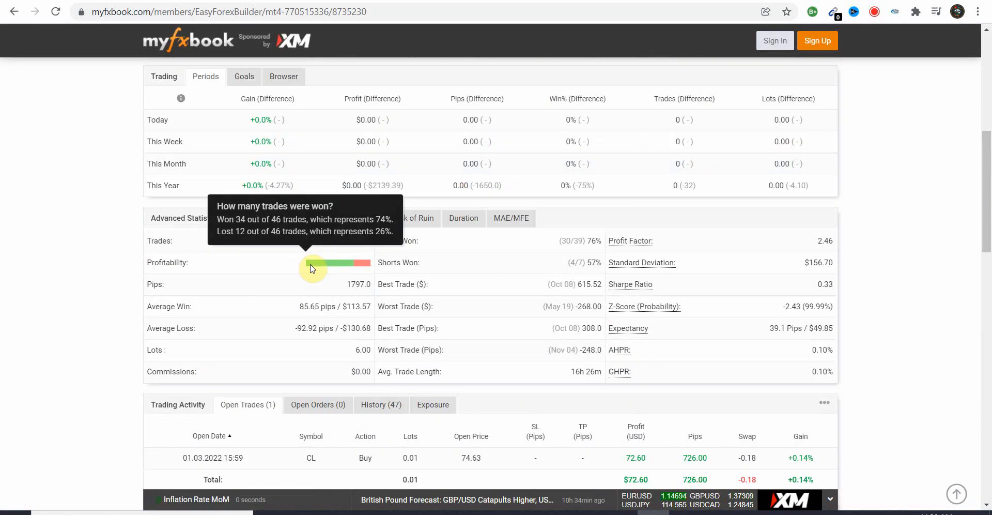
{"action": "left_click", "coordinate": [14, 12]}
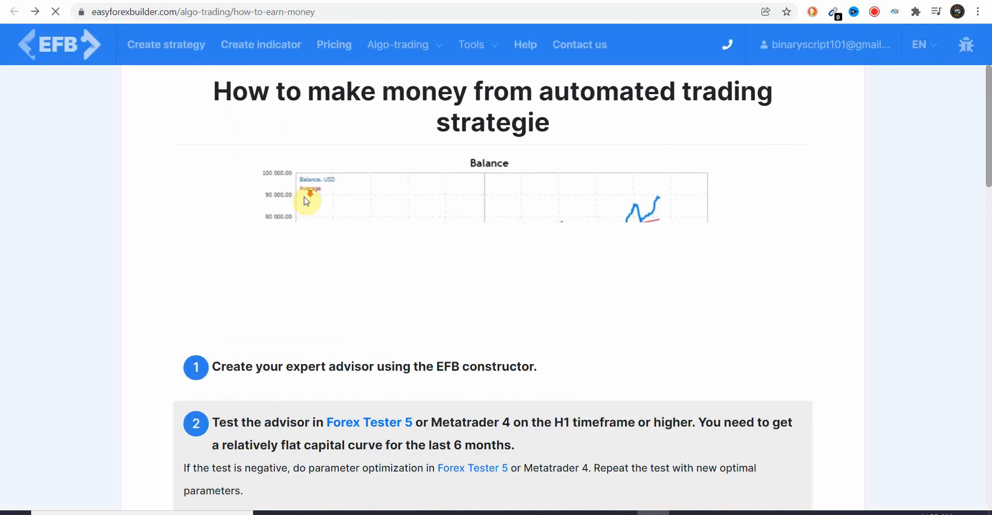
- Read the remaining points of the automated trading guide and start the free demo at its end
{"action": "scroll", "coordinate": [307, 201], "scroll_direction": "down", "scroll_amount": 17}
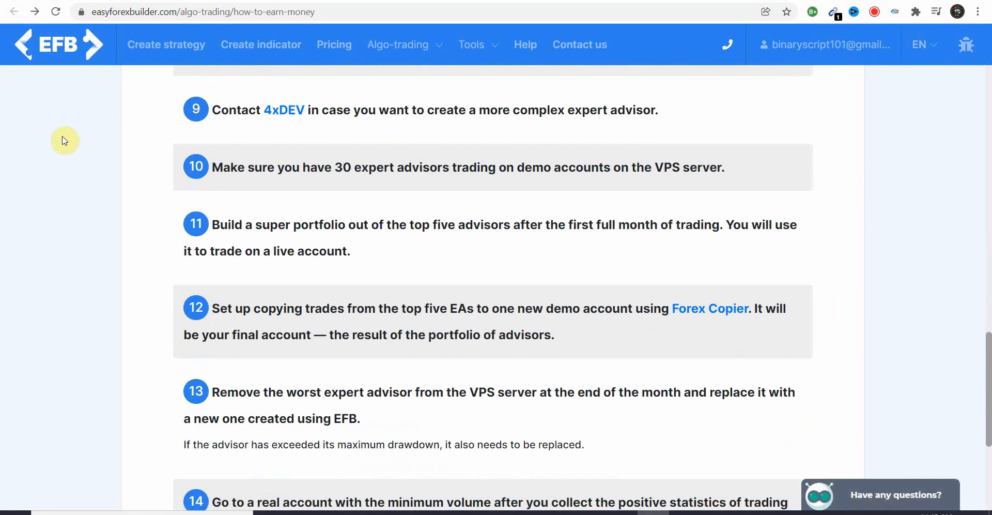
{"action": "scroll", "coordinate": [63, 140], "scroll_direction": "down", "scroll_amount": 5}
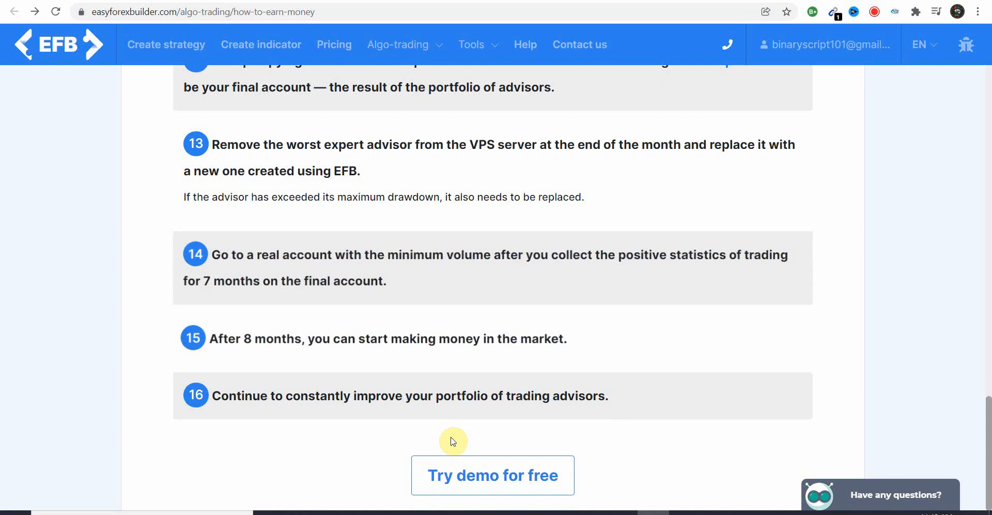
{"action": "left_click", "coordinate": [480, 476]}
- Create the strategy EFB STRATEGY BUILDER, described as BASED ON EMA 7 & EMA 14 CROSS-OVER, and let it open BUY / SELL and pending orders
{"action": "left_click", "coordinate": [353, 170]}
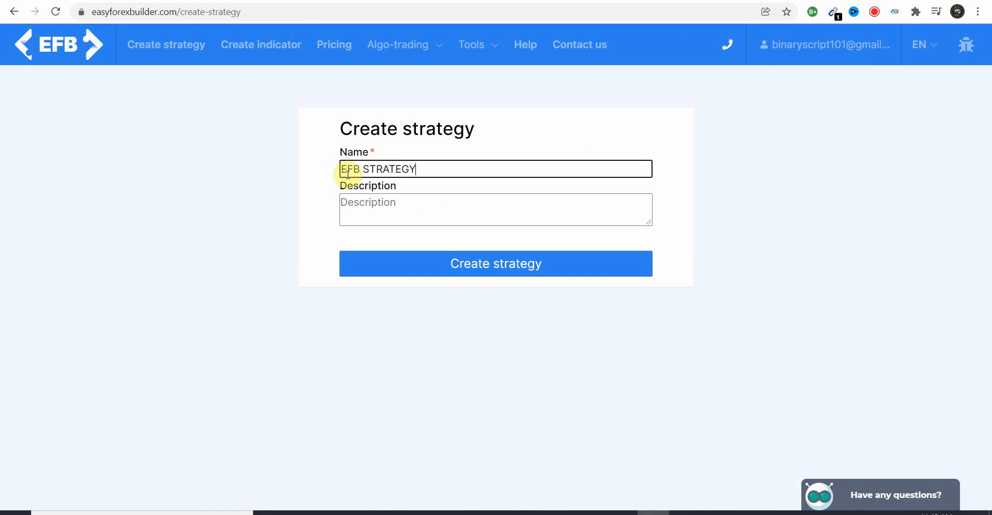
{"action": "type", "text": "EFB STRATEGY BUILDER"}
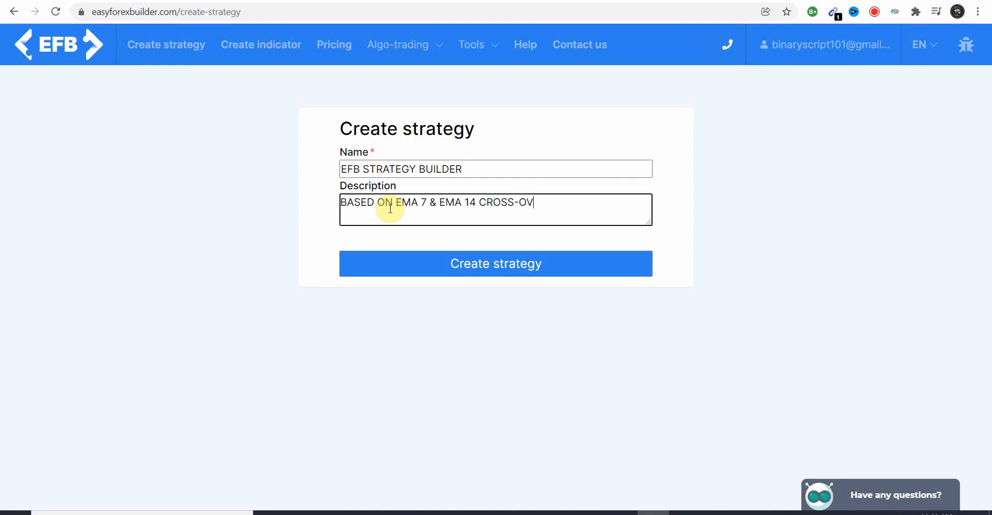
{"action": "type", "text": "ER"}
{"action": "left_click", "coordinate": [406, 265]}
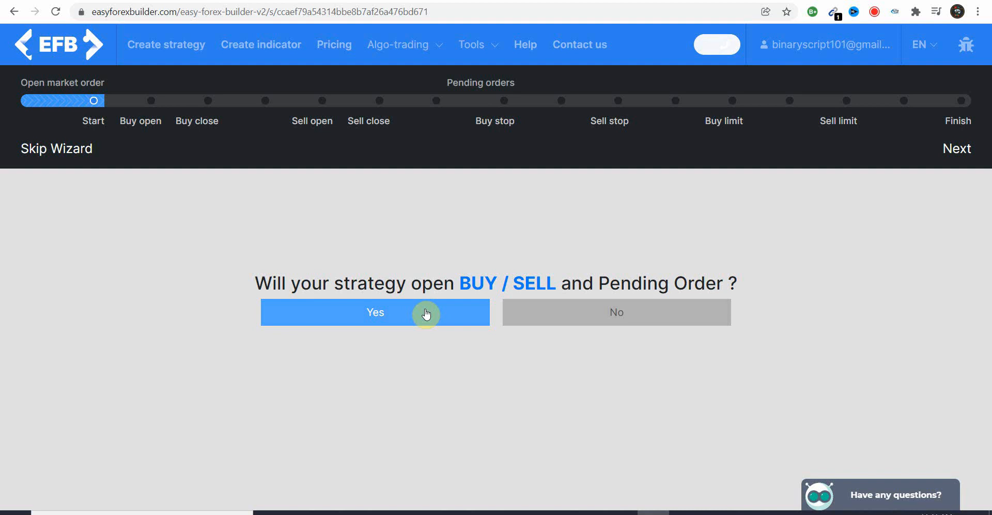
{"action": "left_click", "coordinate": [426, 314]}
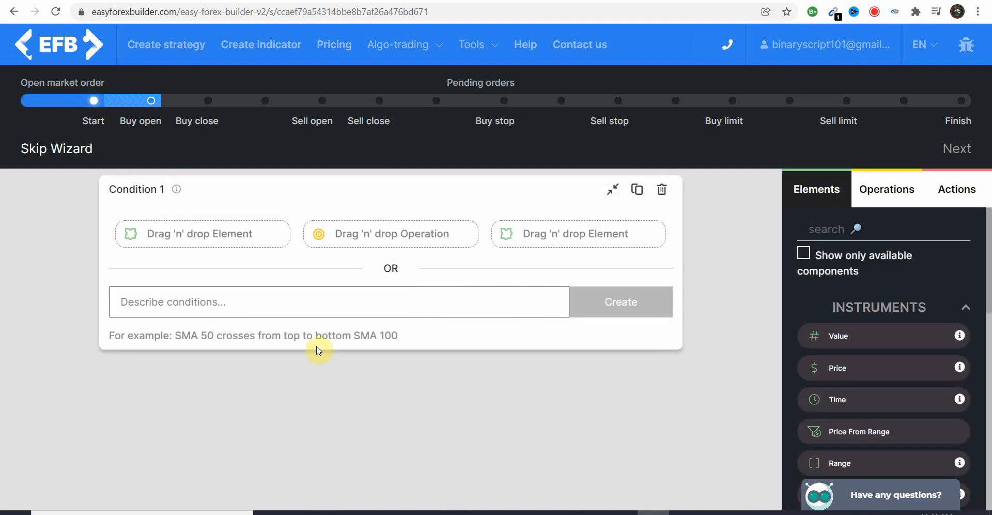
- Examine the example condition text and the elements, operations and actions available for building the buy condition
{"action": "left_click_drag", "start_coordinate": [107, 337], "coordinate": [381, 345]}
{"action": "left_click", "coordinate": [203, 337]}
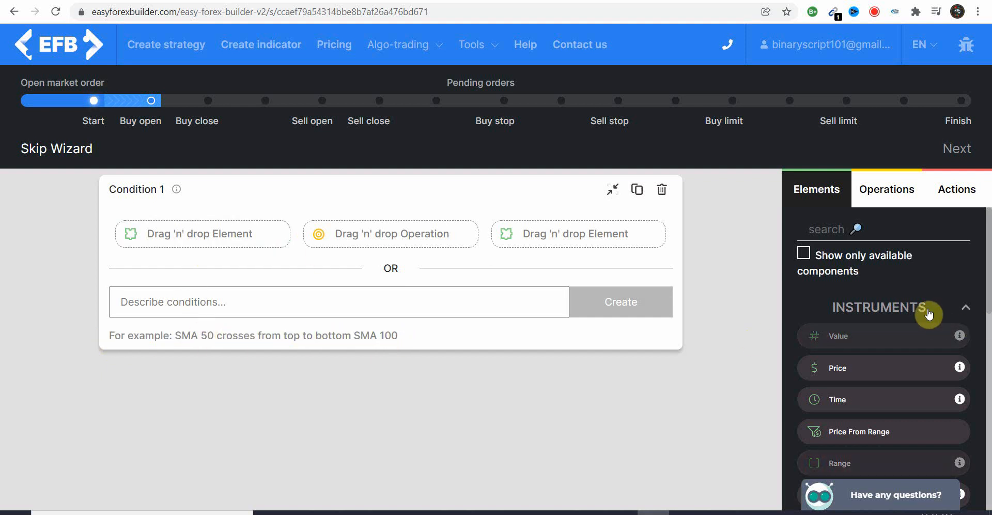
{"action": "scroll", "coordinate": [907, 318], "scroll_direction": "down", "scroll_amount": 2}
{"action": "scroll", "coordinate": [908, 317], "scroll_direction": "down", "scroll_amount": 15}
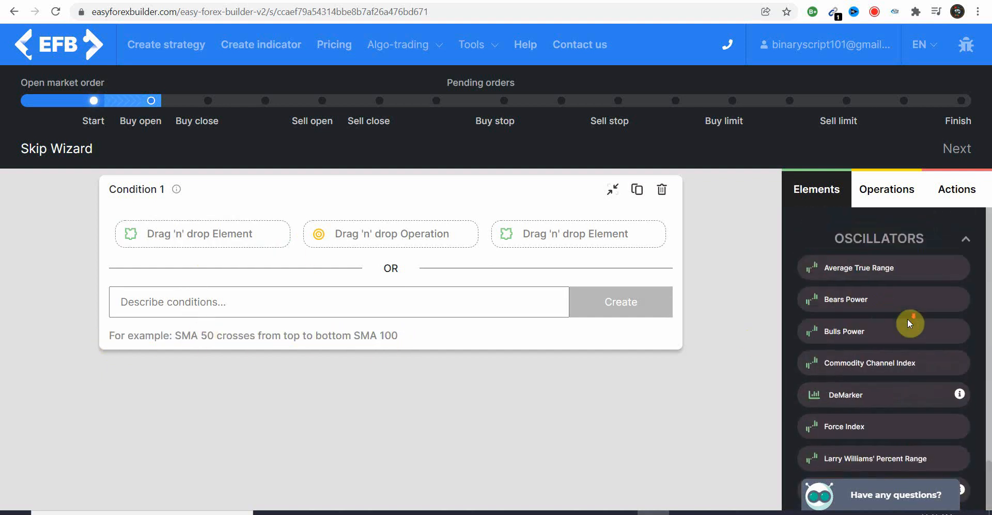
{"action": "left_click", "coordinate": [885, 189]}
{"action": "scroll", "coordinate": [900, 282], "scroll_direction": "down", "scroll_amount": 3}
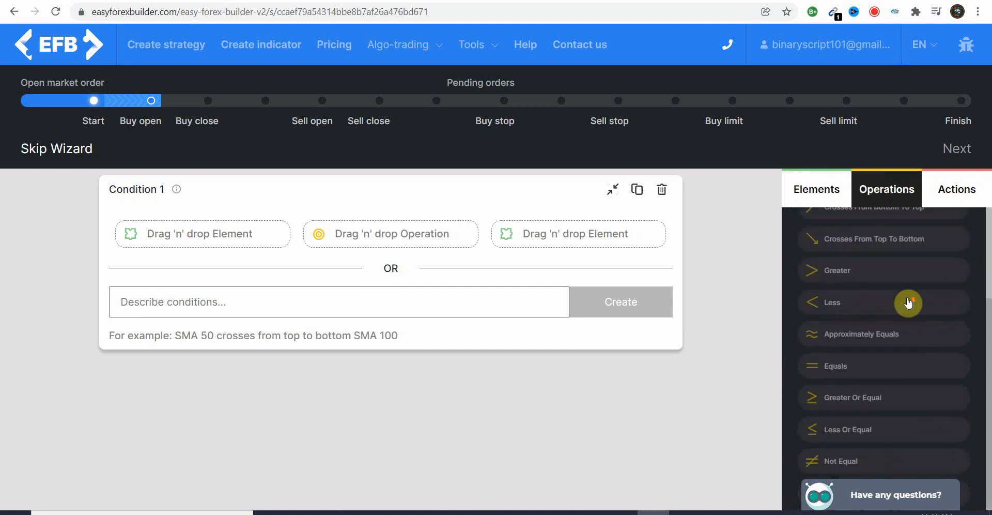
{"action": "scroll", "coordinate": [908, 300], "scroll_direction": "up", "scroll_amount": 5}
{"action": "left_click", "coordinate": [956, 189]}
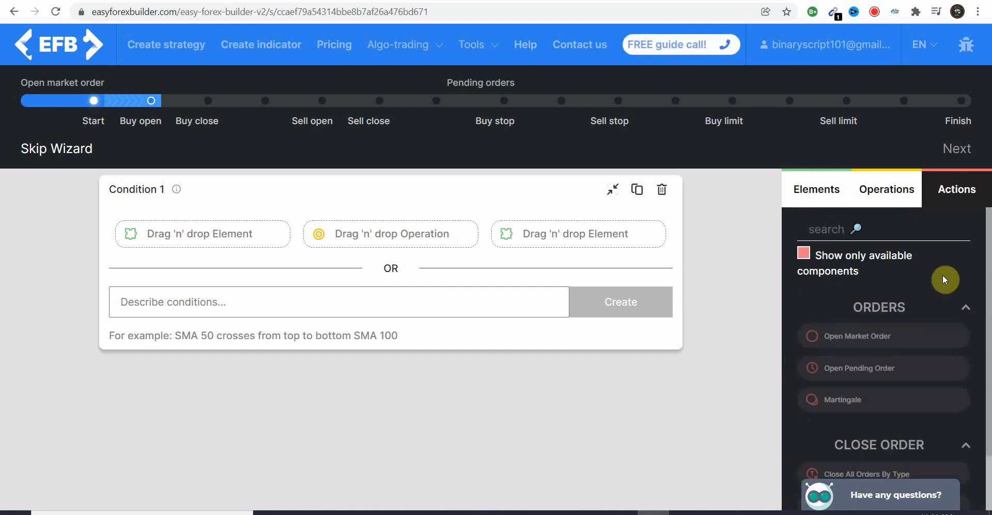
{"action": "scroll", "coordinate": [943, 275], "scroll_direction": "down", "scroll_amount": 3}
{"action": "scroll", "coordinate": [943, 275], "scroll_direction": "down", "scroll_amount": 2}
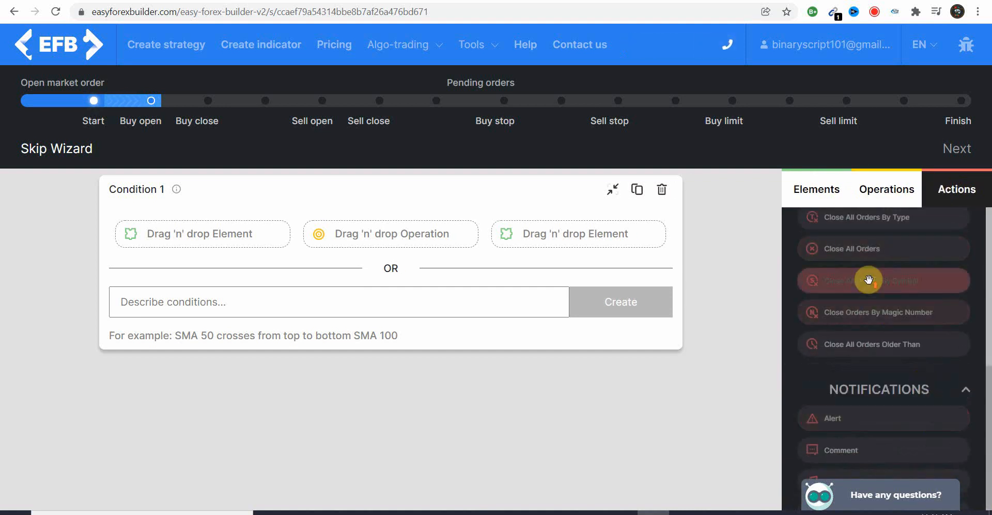
{"action": "scroll", "coordinate": [869, 282], "scroll_direction": "up", "scroll_amount": 5}
- Add a Moving Average as the first element of the buy condition, with Exponential averaging and a Ma Period of 7
{"action": "left_click", "coordinate": [822, 192]}
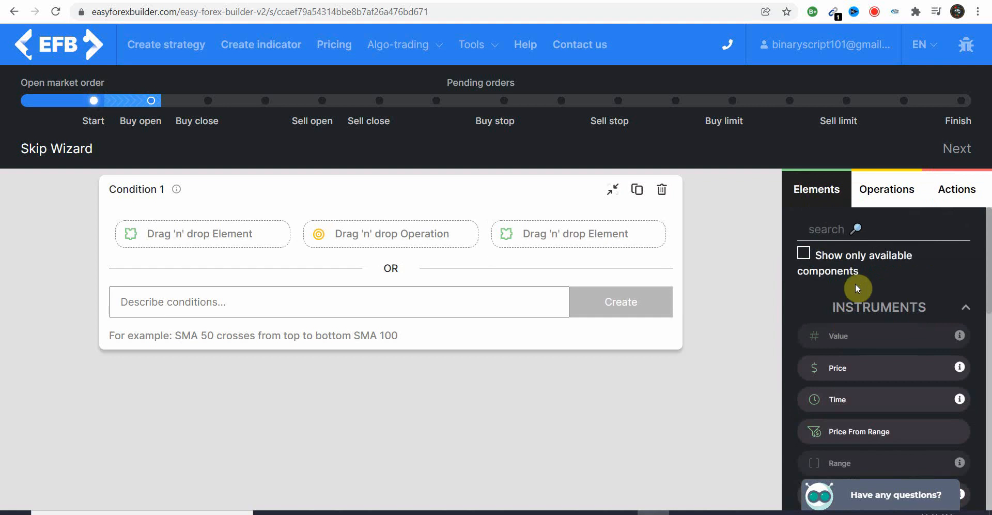
{"action": "scroll", "coordinate": [858, 310], "scroll_direction": "down", "scroll_amount": 1}
{"action": "scroll", "coordinate": [865, 359], "scroll_direction": "down", "scroll_amount": 6}
{"action": "left_click_drag", "start_coordinate": [850, 340], "coordinate": [153, 241]}
{"action": "left_click", "coordinate": [208, 339]}
{"action": "left_click", "coordinate": [794, 251]}
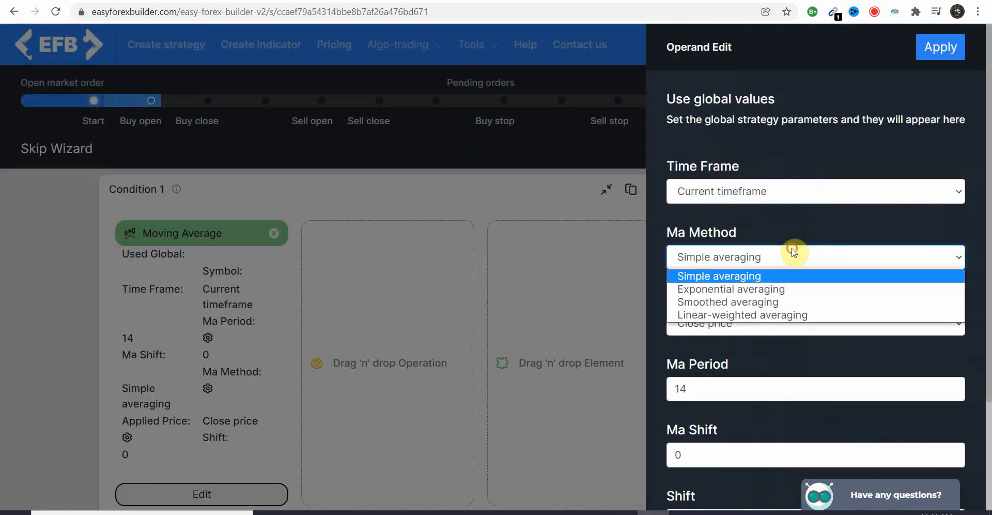
{"action": "left_click", "coordinate": [768, 289]}
{"action": "double_click", "coordinate": [680, 388]}
{"action": "type", "text": "7"}
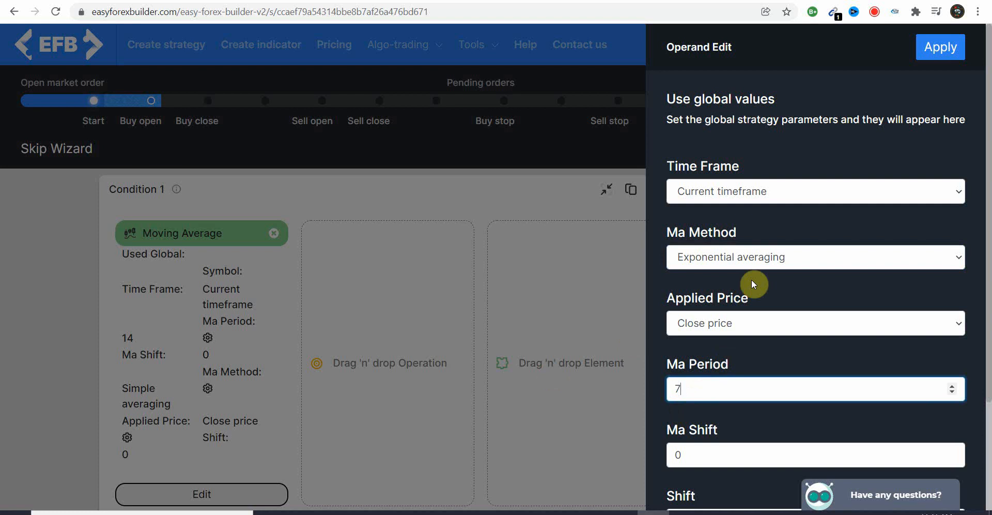
{"action": "scroll", "coordinate": [759, 295], "scroll_direction": "down", "scroll_amount": 2}
{"action": "scroll", "coordinate": [766, 308], "scroll_direction": "up", "scroll_amount": 3}
{"action": "left_click", "coordinate": [937, 45]}
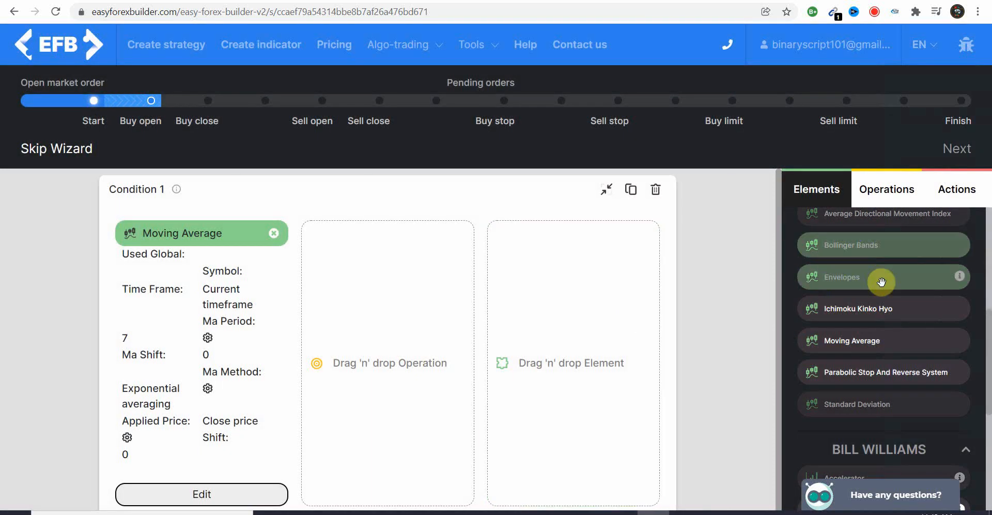
- Add a second Moving Average as the last element of the buy condition and set its method to Exponential averaging
{"action": "left_click_drag", "start_coordinate": [858, 340], "coordinate": [530, 351]}
{"action": "left_click", "coordinate": [579, 337]}
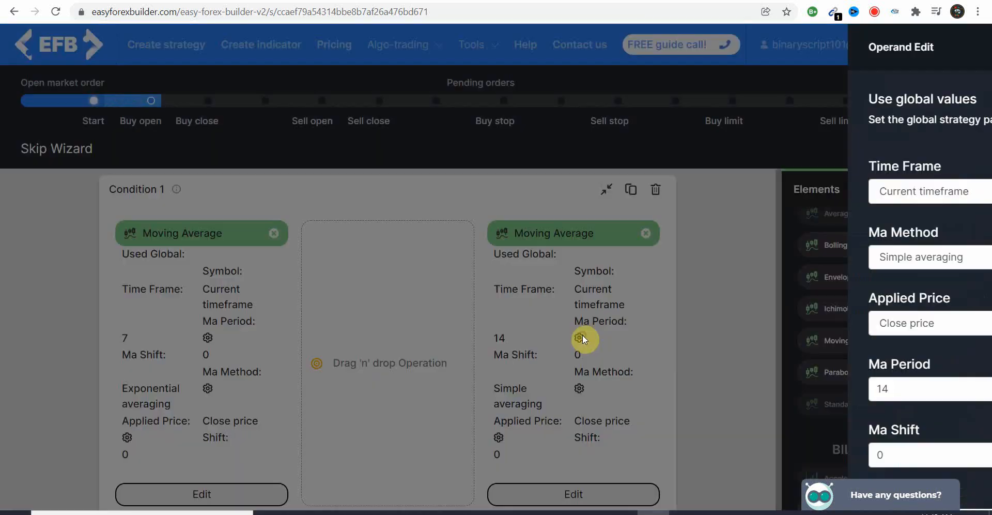
{"action": "left_click", "coordinate": [709, 261]}
{"action": "left_click", "coordinate": [733, 289]}
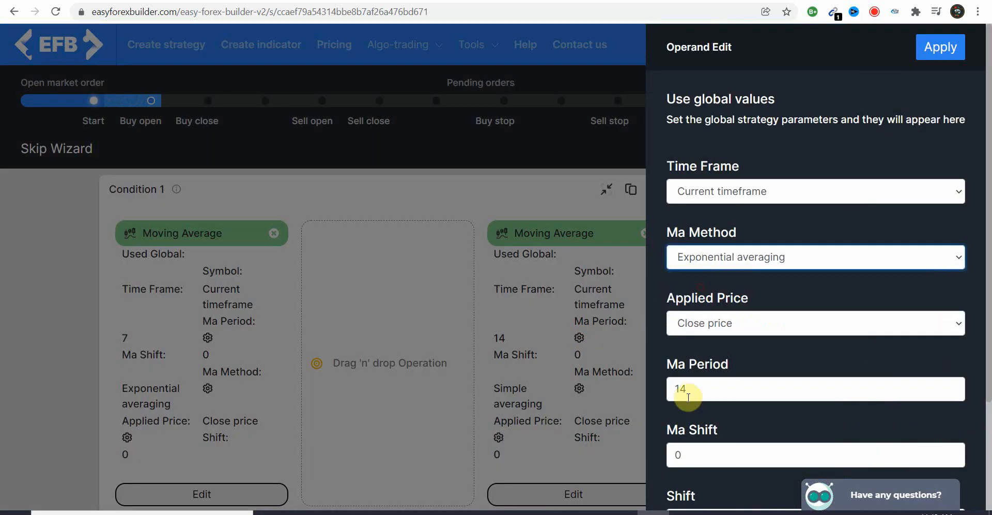
{"action": "left_click", "coordinate": [938, 50]}
- Place the Crosses From Bottom To Top operation between the two buy averages and continue to the buy closing rules
{"action": "left_click", "coordinate": [878, 190]}
{"action": "left_click_drag", "start_coordinate": [847, 336], "coordinate": [413, 365]}
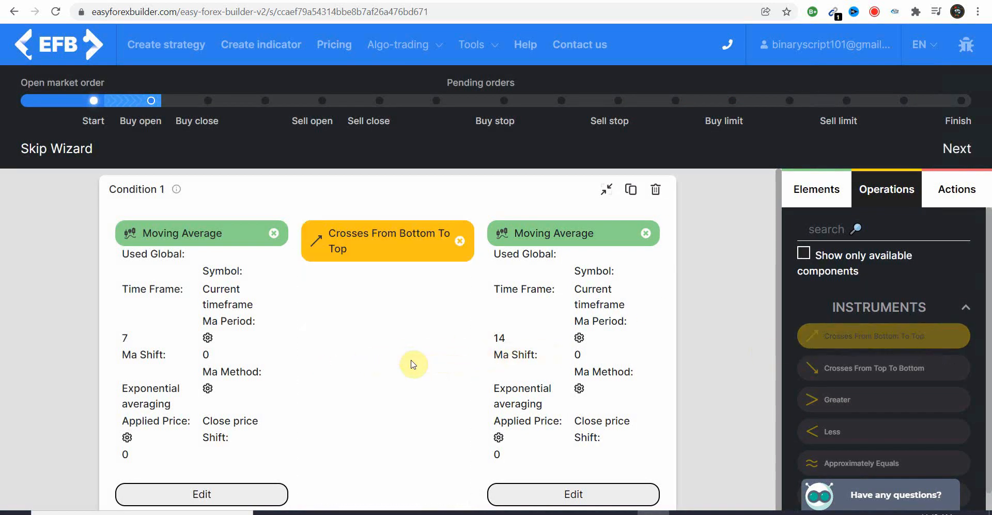
{"action": "left_click", "coordinate": [951, 148]}
- Close buy orders by a Stop Loss of 100 pips and a Take Profit of 300 pips, and continue
{"action": "left_click", "coordinate": [361, 338]}
{"action": "left_click_drag", "start_coordinate": [333, 385], "coordinate": [43, 383]}
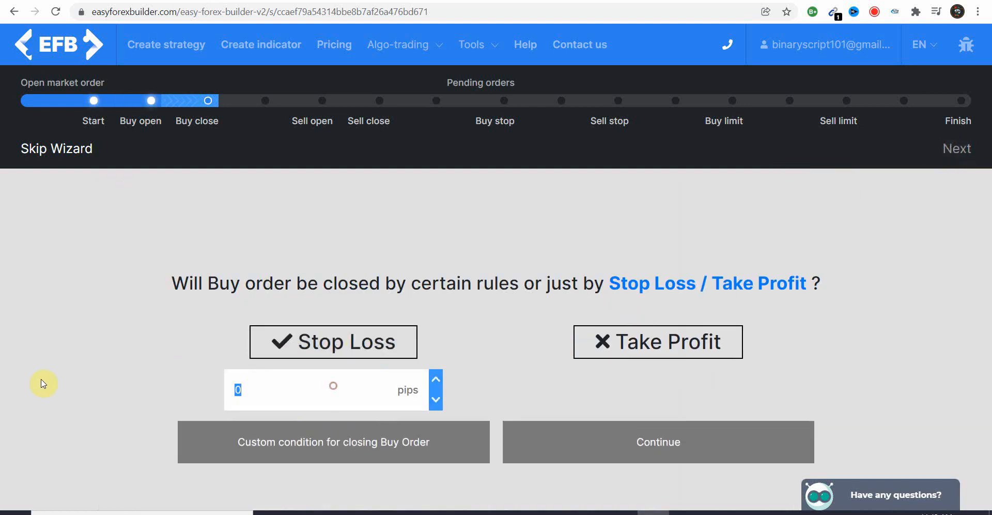
{"action": "type", "text": "100"}
{"action": "left_click", "coordinate": [631, 340]}
{"action": "left_click_drag", "start_coordinate": [585, 388], "coordinate": [441, 413]}
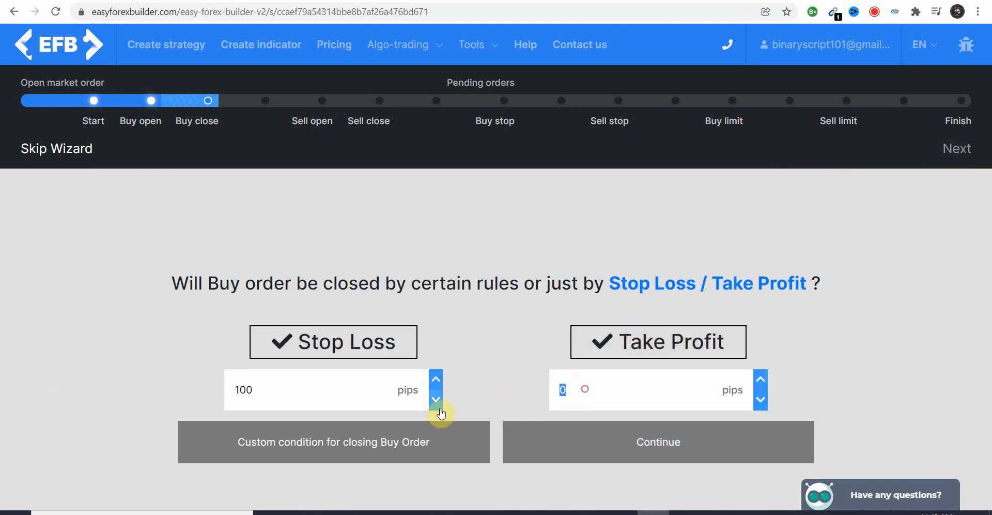
{"action": "type", "text": "300"}
{"action": "left_click", "coordinate": [658, 455]}
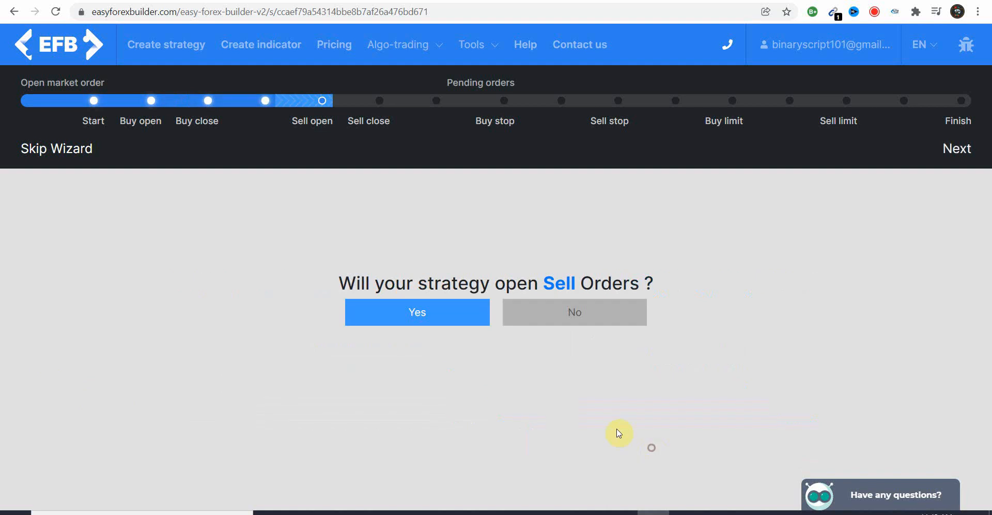
- Enable sell orders and add a Moving Average with Exponential averaging and a Ma Period of 7 as the sell condition's first element
{"action": "left_click", "coordinate": [416, 316]}
{"action": "scroll", "coordinate": [840, 362], "scroll_direction": "down", "scroll_amount": 5}
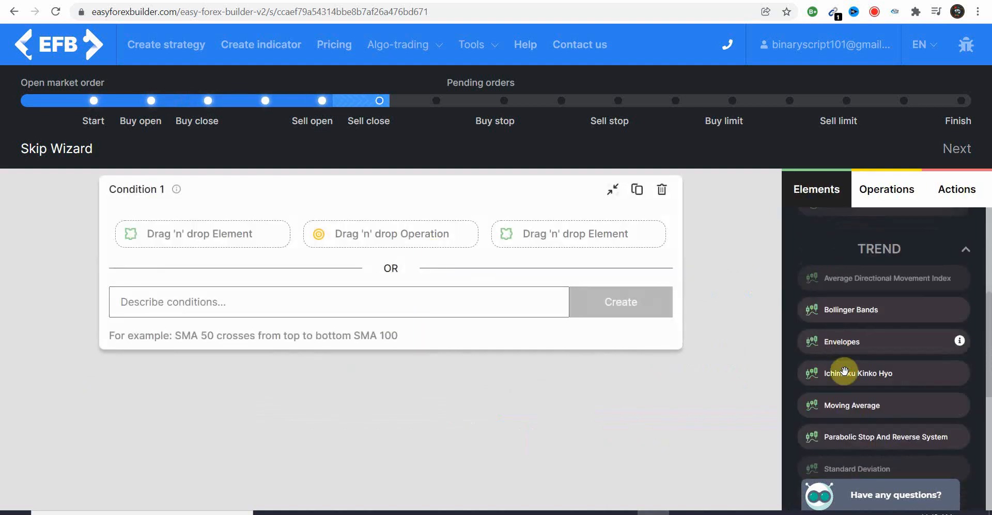
{"action": "left_click_drag", "start_coordinate": [854, 408], "coordinate": [219, 243]}
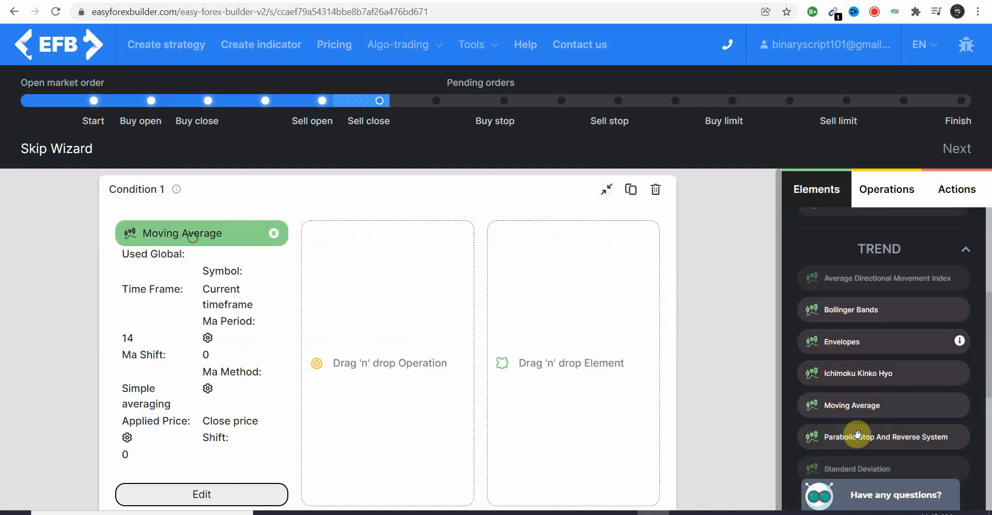
{"action": "left_click", "coordinate": [208, 337]}
{"action": "left_click", "coordinate": [730, 257]}
{"action": "left_click", "coordinate": [724, 288]}
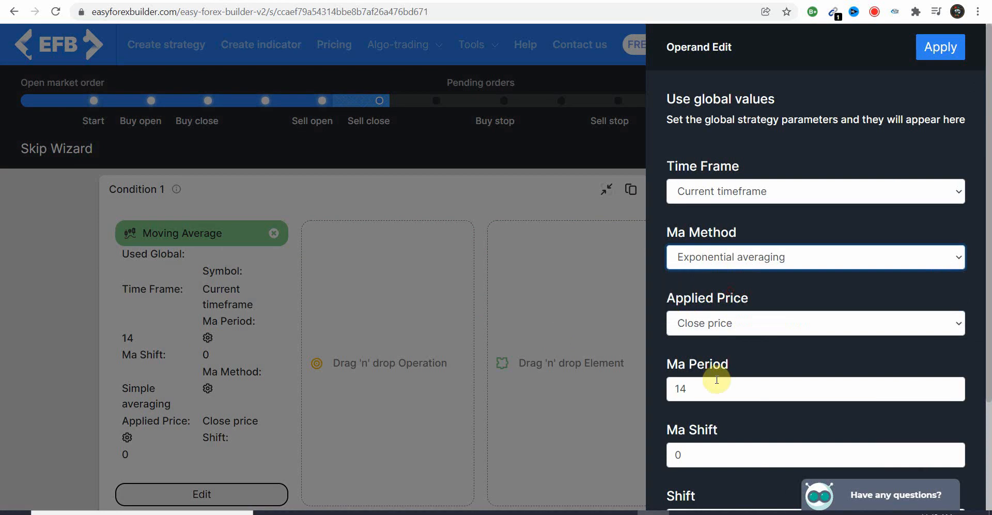
{"action": "double_click", "coordinate": [716, 389]}
{"action": "type", "text": "7"}
{"action": "left_click", "coordinate": [941, 46]}
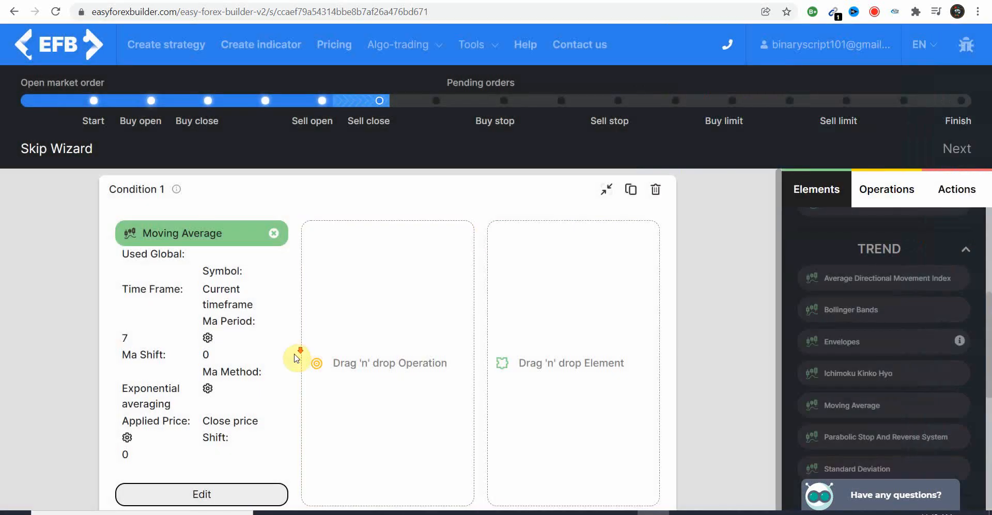
- Add a second Moving Average as the last element of the sell condition and set its method to Exponential averaging
{"action": "left_click_drag", "start_coordinate": [853, 405], "coordinate": [623, 361]}
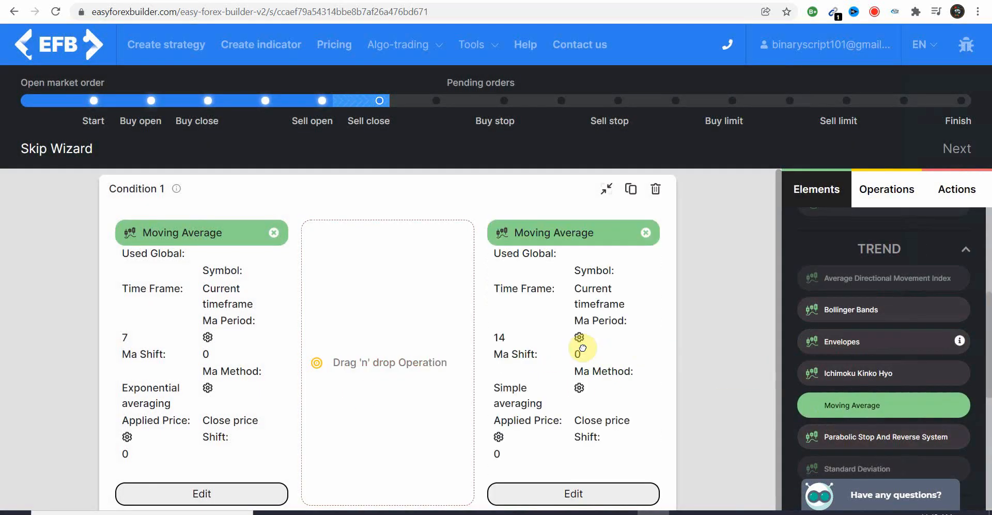
{"action": "left_click", "coordinate": [579, 338]}
{"action": "left_click", "coordinate": [693, 256]}
{"action": "left_click", "coordinate": [699, 291]}
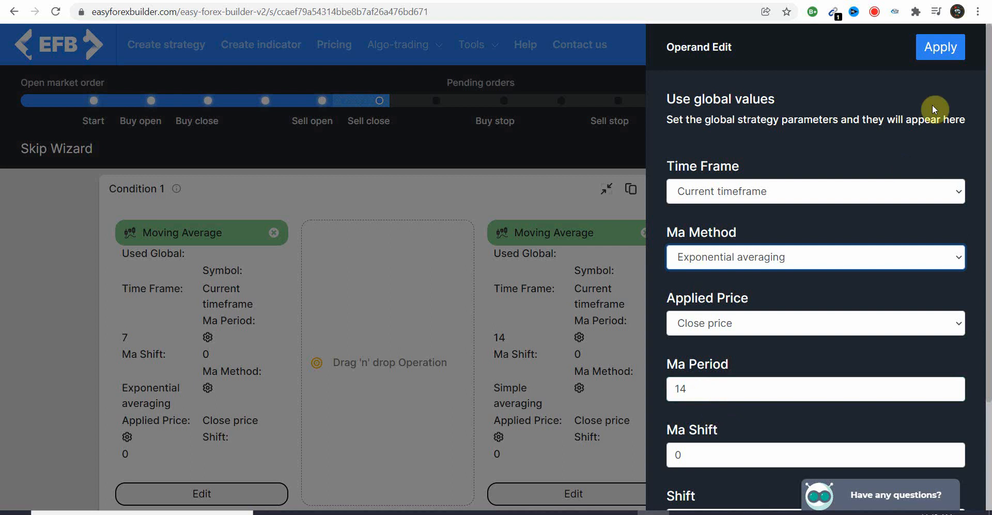
{"action": "left_click", "coordinate": [929, 58]}
- Place the Crosses From Top To Bottom operation between the two moving averages of the sell condition
{"action": "left_click", "coordinate": [860, 197]}
{"action": "left_click_drag", "start_coordinate": [868, 370], "coordinate": [398, 315]}
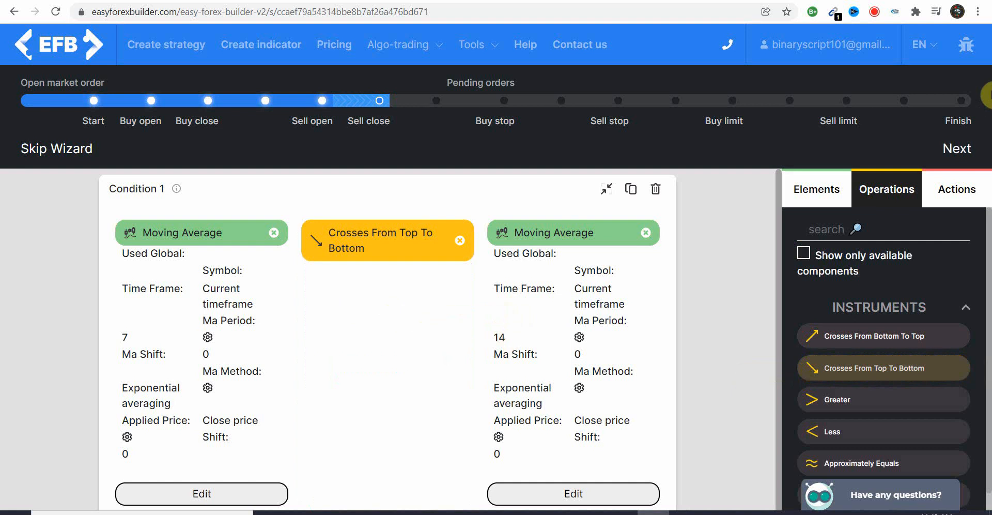
- Close sell orders by a Stop Loss of 100 pips and a Take Profit of 300 pips, and continue
{"action": "left_click", "coordinate": [956, 149]}
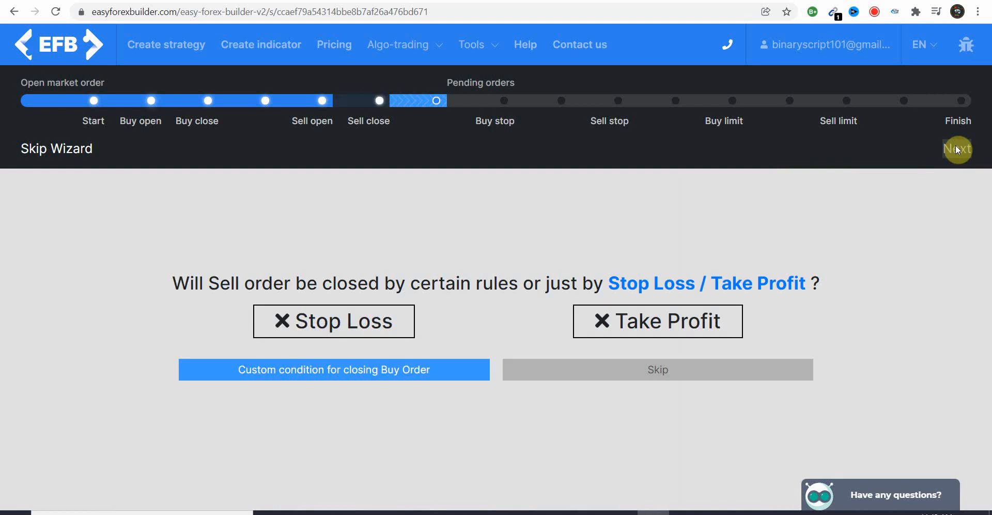
{"action": "left_click", "coordinate": [327, 325]}
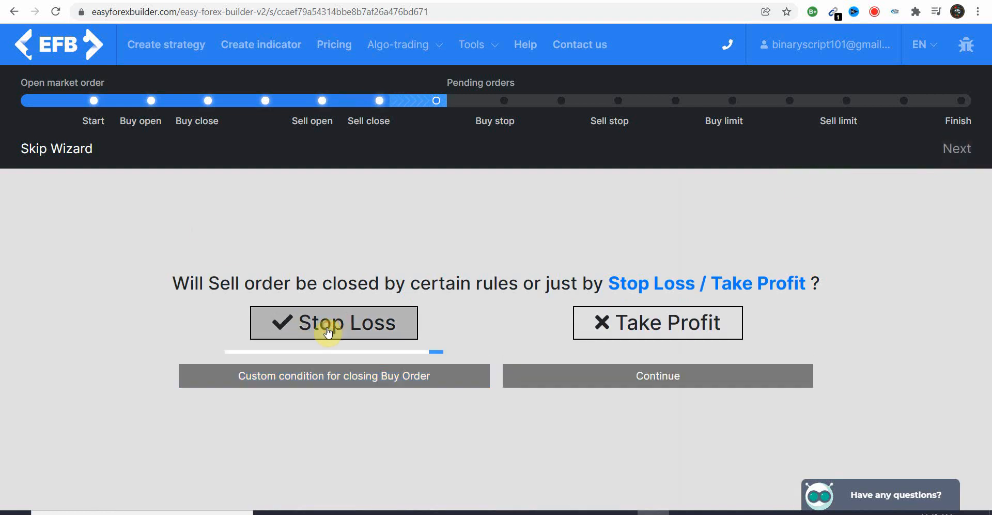
{"action": "type", "text": "00"}
{"action": "left_click", "coordinate": [715, 350]}
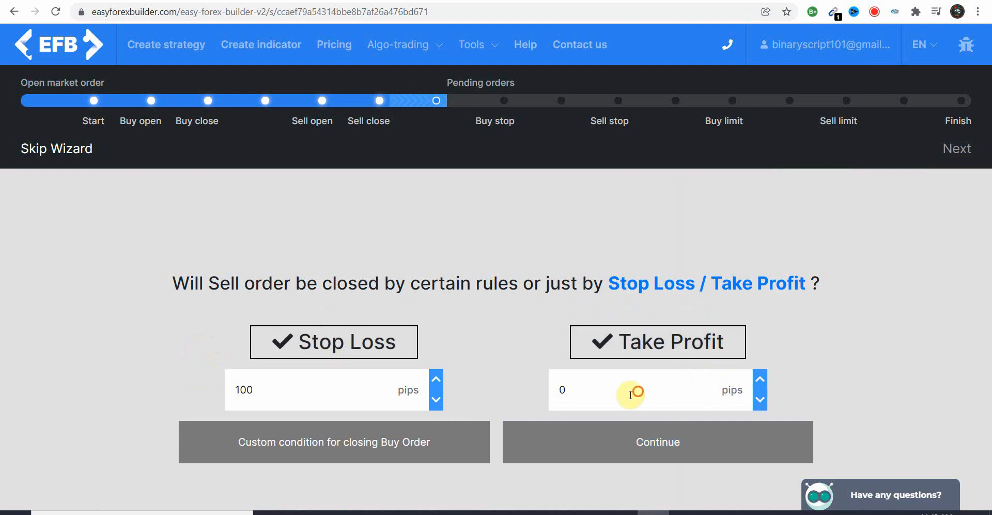
{"action": "double_click", "coordinate": [636, 391]}
{"action": "type", "text": "300"}
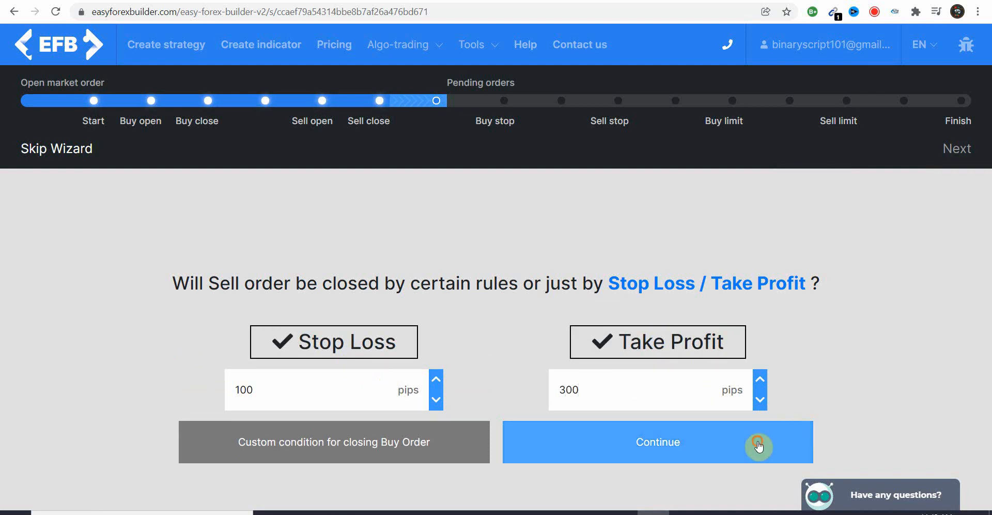
{"action": "left_click", "coordinate": [758, 445]}
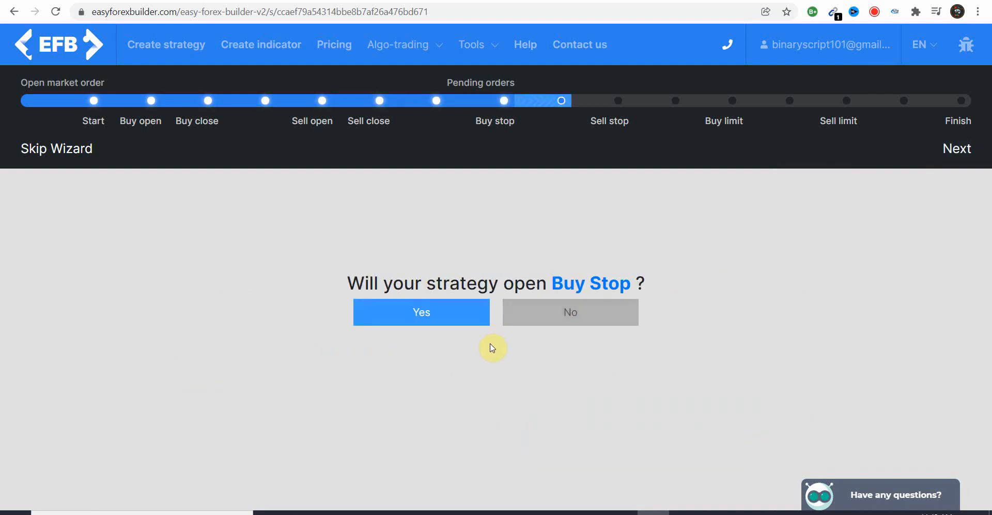
- Enable Buy Stop orders and add Price with a Shift of 1 as the condition's first element
{"action": "left_click", "coordinate": [433, 322]}
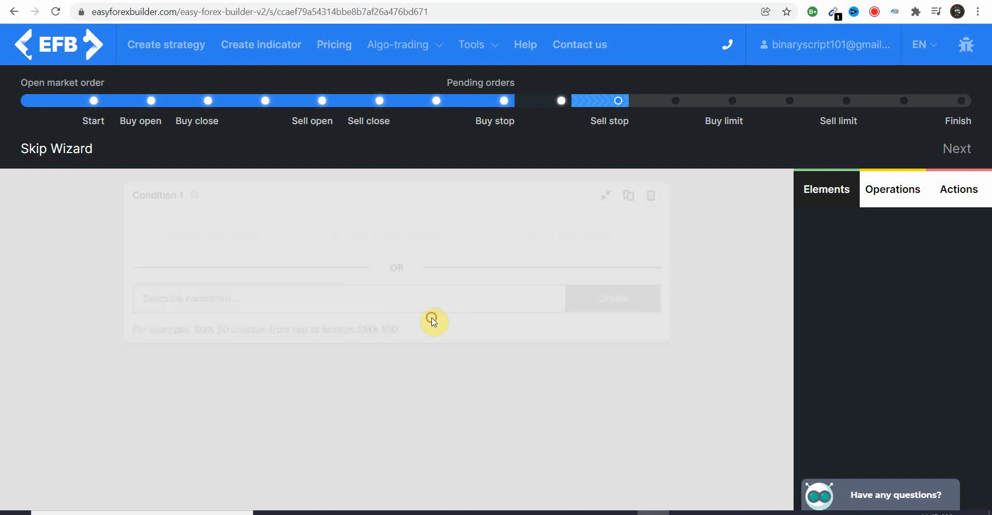
{"action": "scroll", "coordinate": [827, 318], "scroll_direction": "down", "scroll_amount": 2}
{"action": "scroll", "coordinate": [826, 316], "scroll_direction": "up", "scroll_amount": 3}
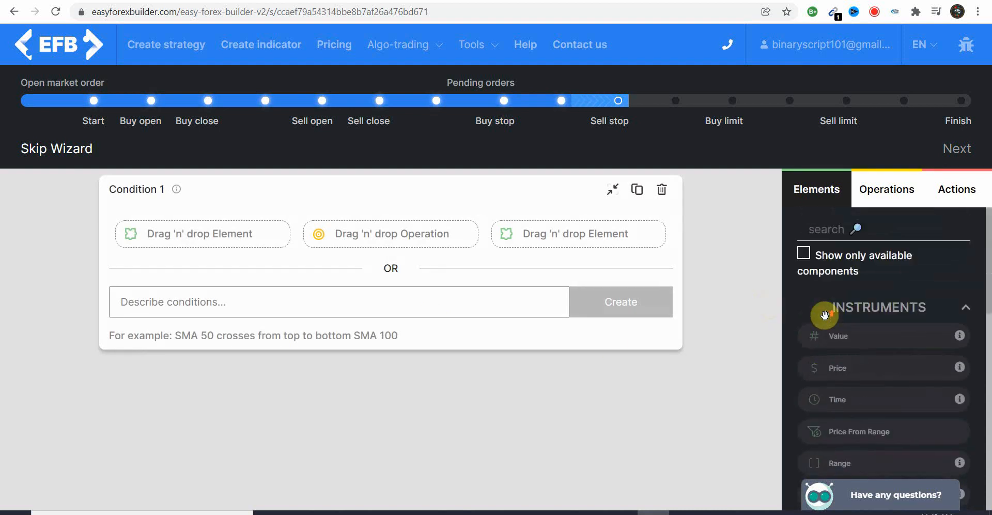
{"action": "left_click_drag", "start_coordinate": [834, 367], "coordinate": [177, 231]}
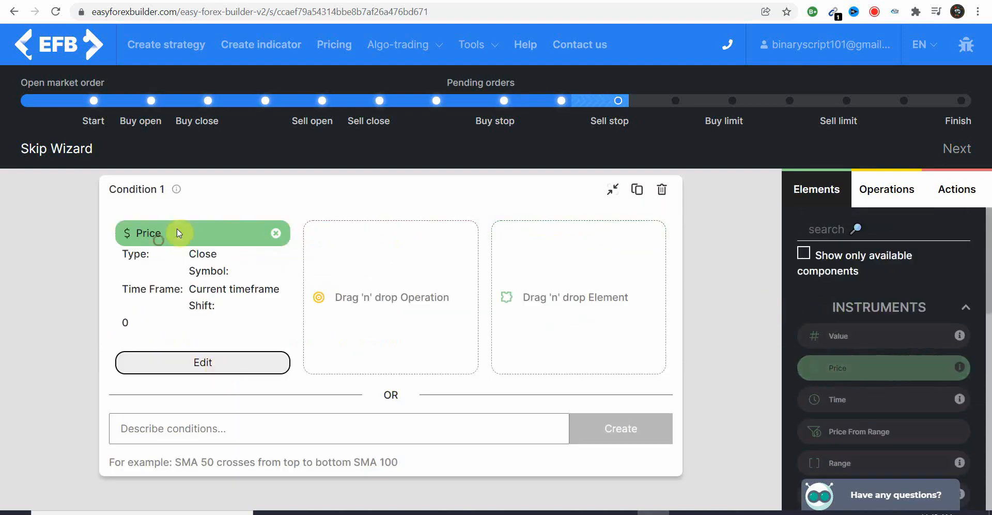
{"action": "left_click", "coordinate": [217, 368]}
{"action": "left_click", "coordinate": [778, 252]}
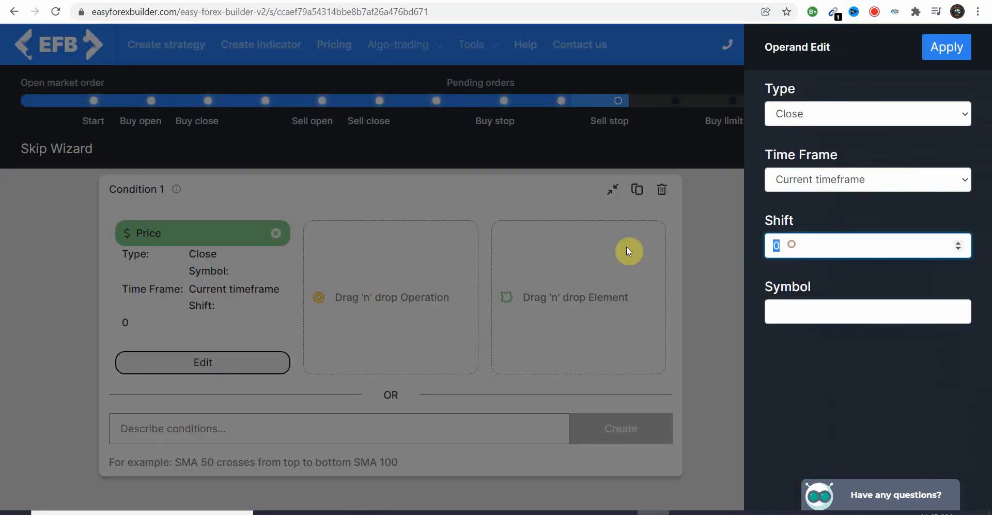
{"action": "type", "text": "1"}
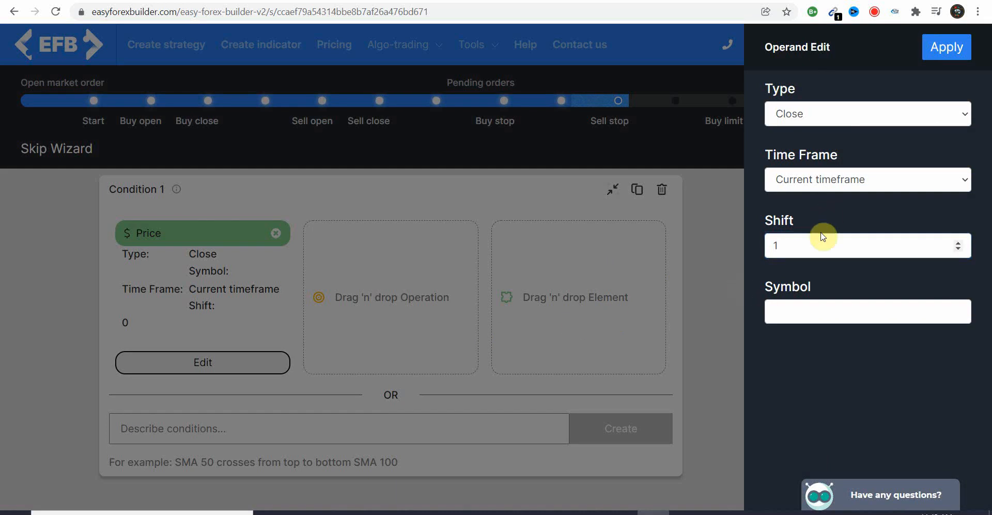
{"action": "left_click", "coordinate": [946, 47]}
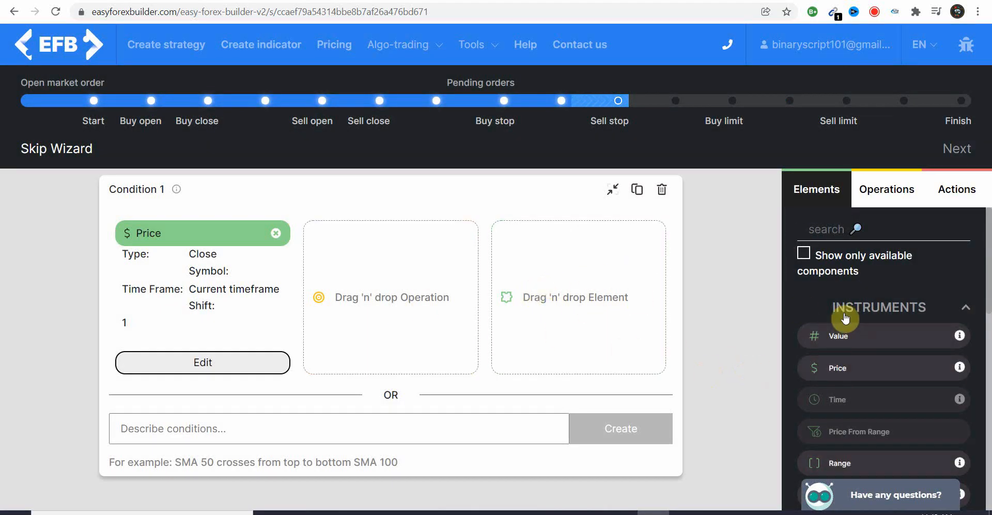
- Complete the Buy Stop condition with the Greater operation and a Moving Average as its last element
{"action": "left_click", "coordinate": [886, 190]}
{"action": "left_click_drag", "start_coordinate": [840, 407], "coordinate": [335, 285]}
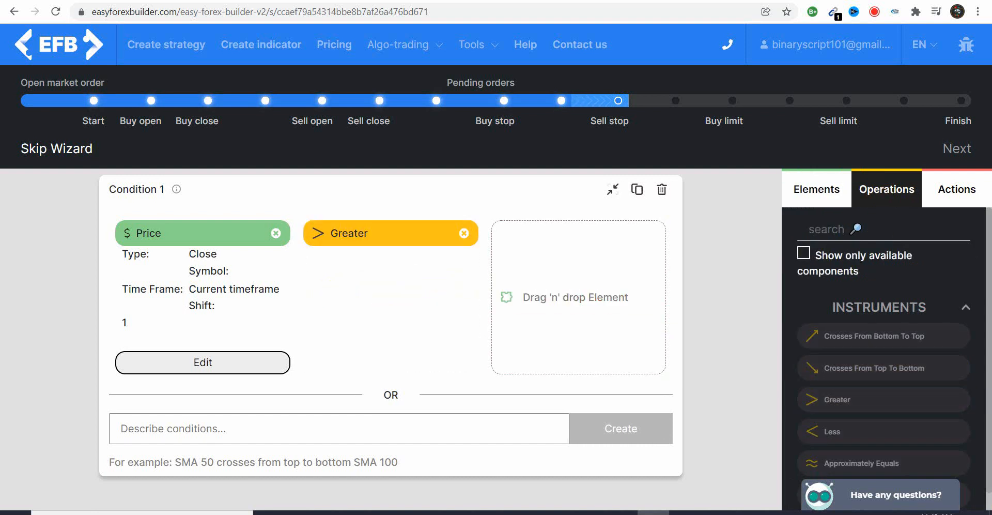
{"action": "left_click", "coordinate": [816, 196]}
{"action": "scroll", "coordinate": [851, 397], "scroll_direction": "down", "scroll_amount": 8}
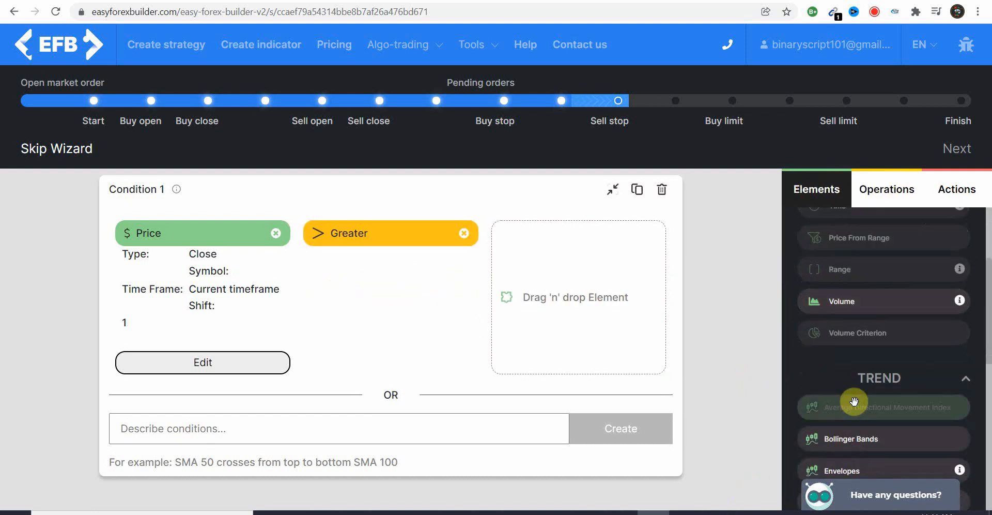
{"action": "left_click_drag", "start_coordinate": [852, 393], "coordinate": [576, 331]}
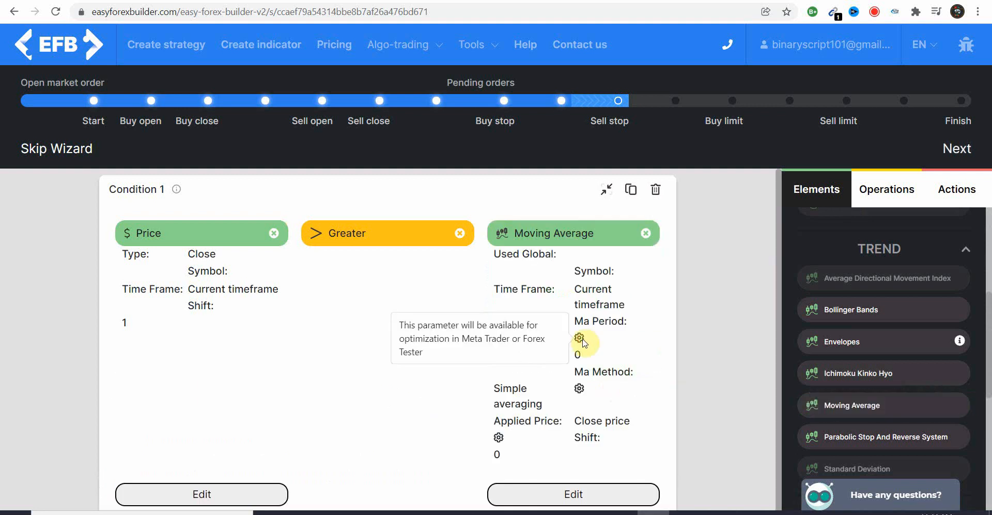
- Set the Buy Stop condition's Moving Average to Exponential averaging with a Ma Period of 200, and continue
{"action": "left_click", "coordinate": [722, 257]}
{"action": "left_click", "coordinate": [706, 290]}
{"action": "left_click", "coordinate": [708, 392]}
{"action": "key", "text": "ctrl+a"}
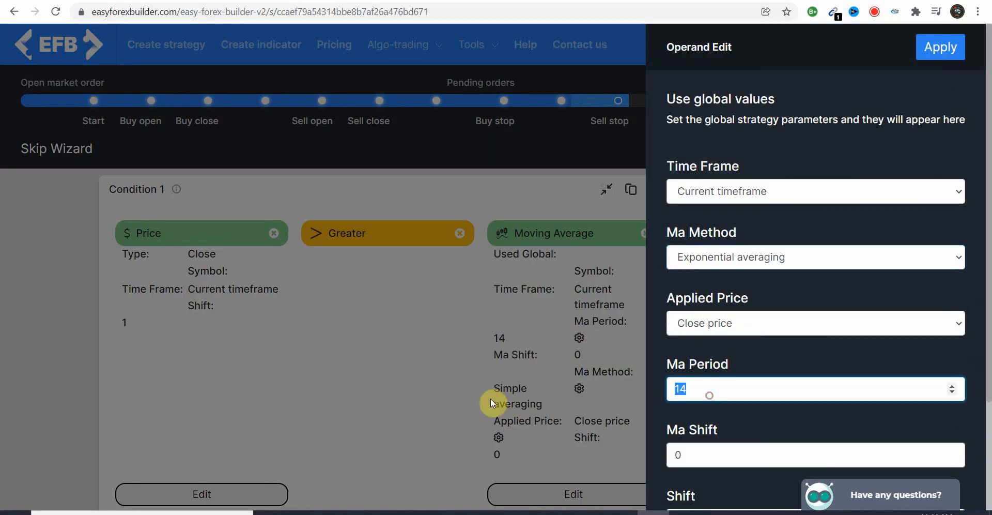
{"action": "type", "text": "200"}
{"action": "left_click", "coordinate": [941, 47]}
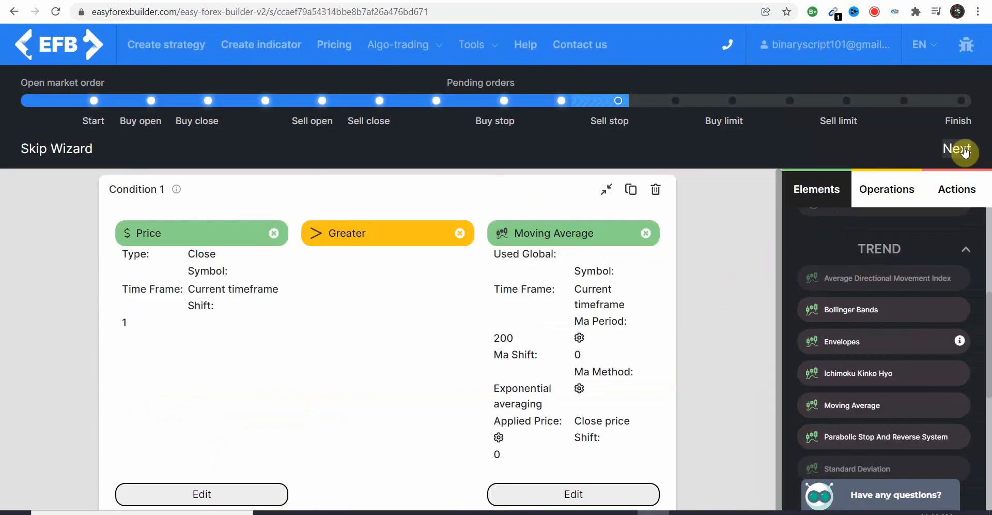
{"action": "left_click", "coordinate": [964, 151]}
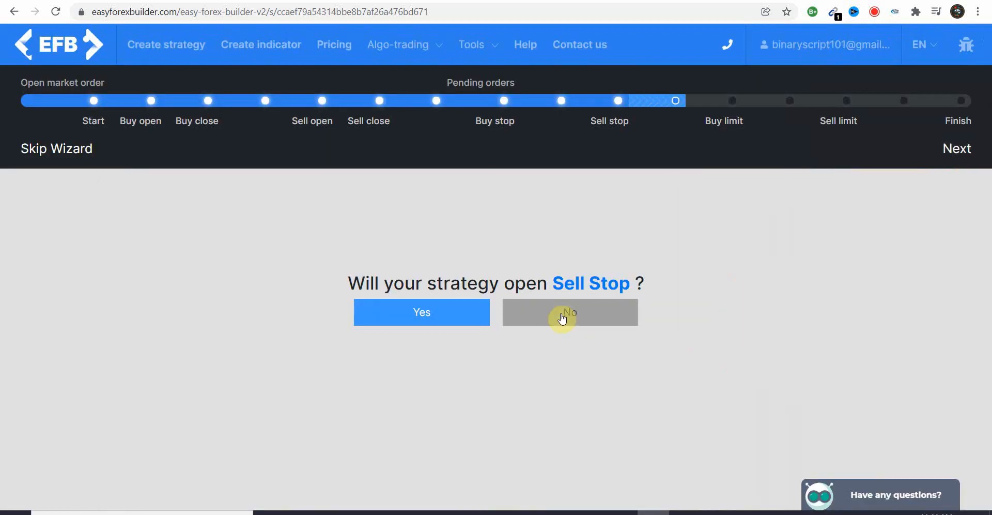
- Enable Sell Stop orders and add Price with a Shift of 1 as the condition's first element
{"action": "left_click", "coordinate": [449, 317]}
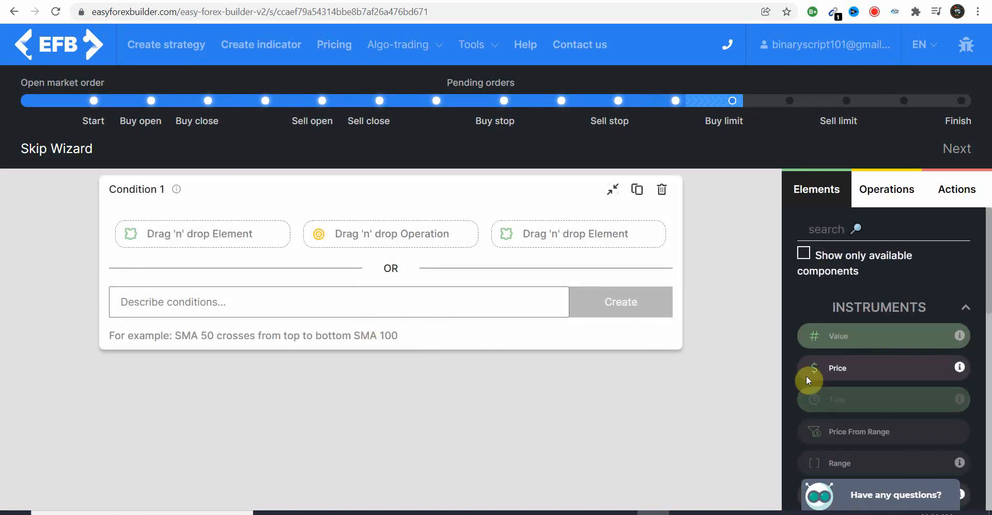
{"action": "left_click_drag", "start_coordinate": [807, 368], "coordinate": [196, 235]}
{"action": "left_click", "coordinate": [801, 243]}
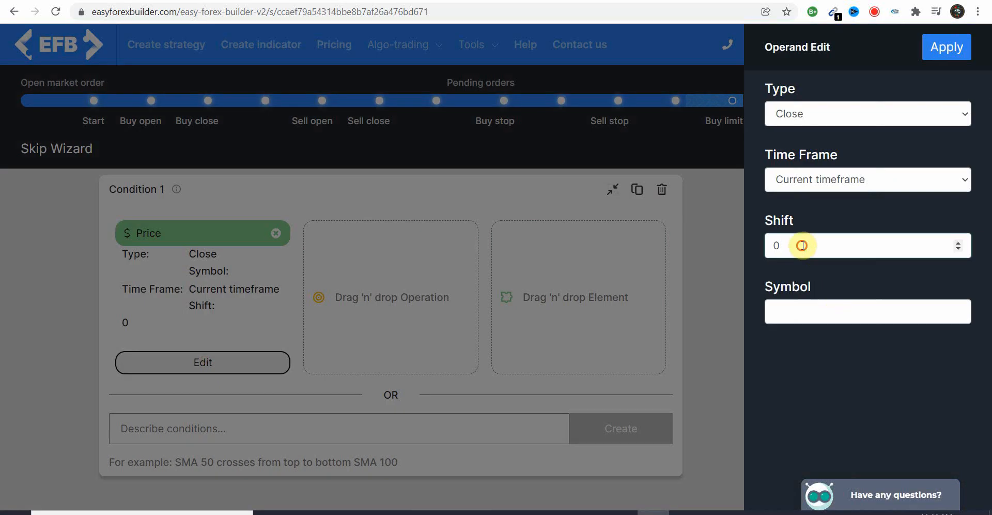
{"action": "type", "text": "1"}
{"action": "left_click", "coordinate": [946, 44]}
- Add a Moving Average with a Ma Period of 200 as the last element of the Sell Stop condition
{"action": "scroll", "coordinate": [821, 349], "scroll_direction": "down", "scroll_amount": 5}
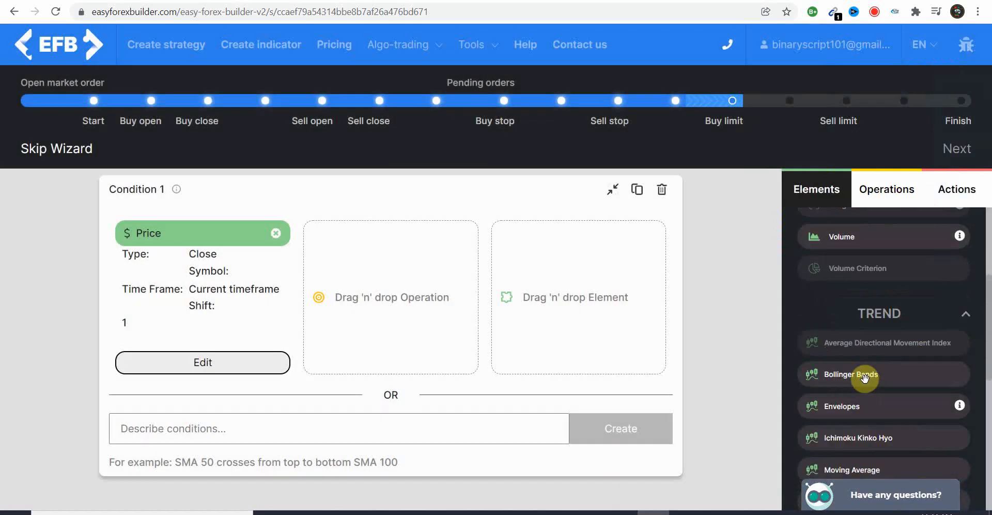
{"action": "left_click_drag", "start_coordinate": [871, 403], "coordinate": [565, 355]}
{"action": "left_click", "coordinate": [580, 338]}
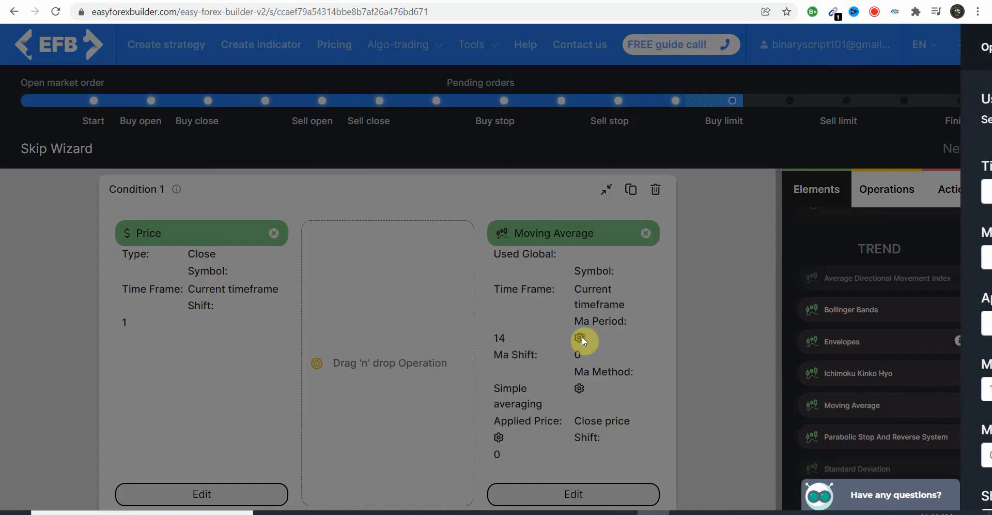
{"action": "left_click_drag", "start_coordinate": [701, 385], "coordinate": [539, 392]}
{"action": "type", "text": "200"}
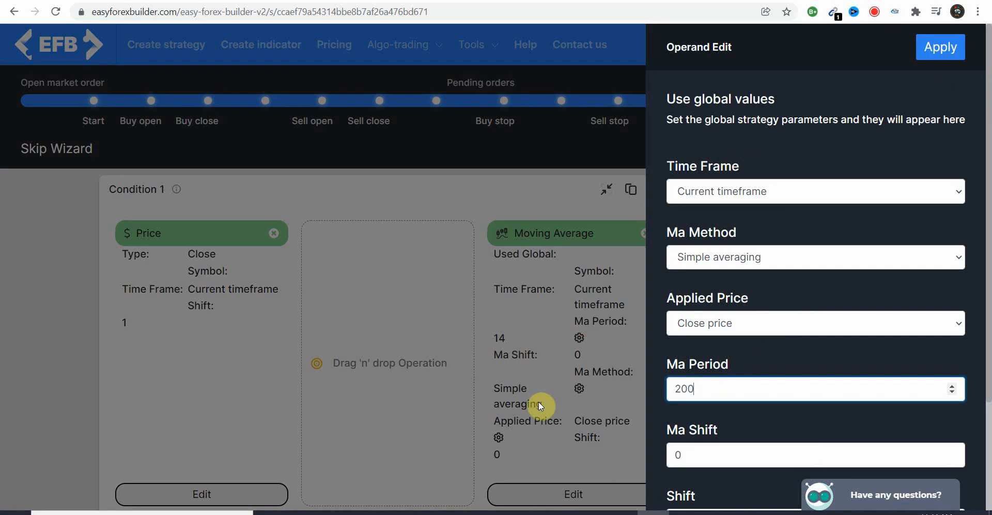
{"action": "left_click", "coordinate": [942, 46]}
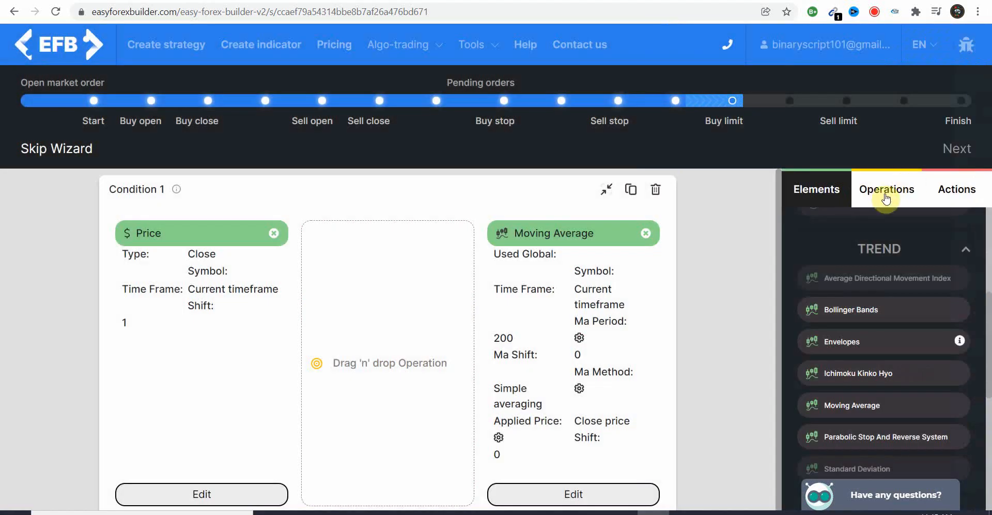
- Place the Less operation between Price and the Moving Average in the Sell Stop condition, and continue
{"action": "left_click", "coordinate": [886, 198]}
{"action": "left_click_drag", "start_coordinate": [840, 432], "coordinate": [324, 328]}
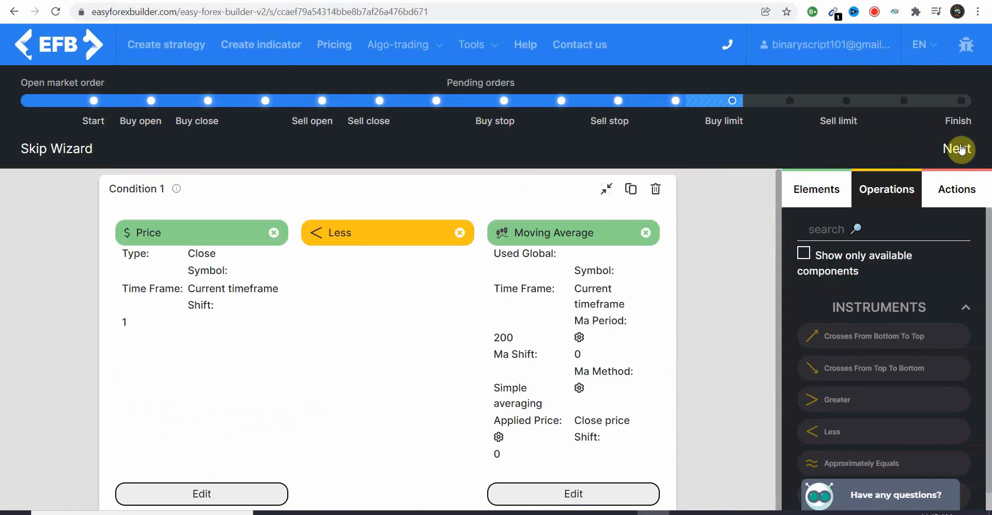
{"action": "left_click", "coordinate": [962, 150]}
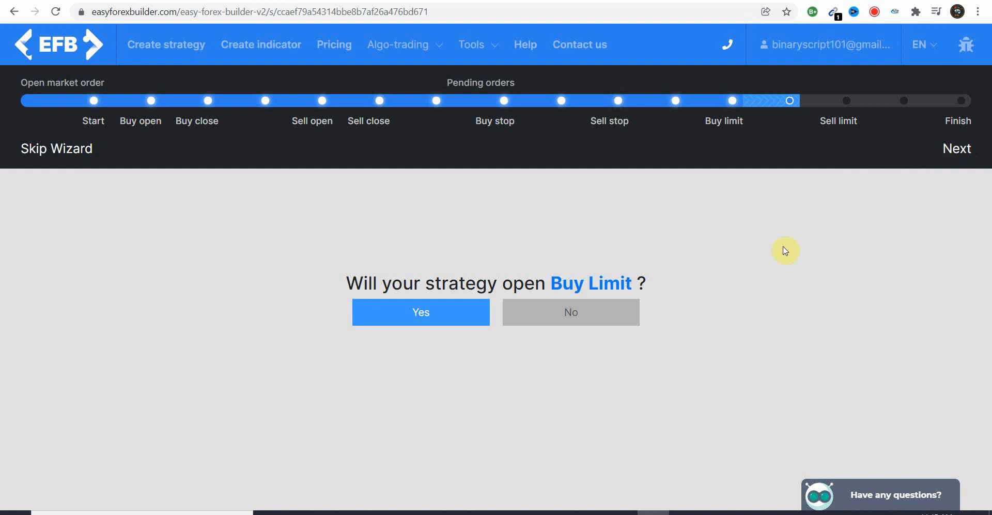
- Enable Buy Limit orders and add Price with a Shift of 2 as the condition's first element
{"action": "left_click", "coordinate": [413, 320]}
{"action": "scroll", "coordinate": [879, 289], "scroll_direction": "down", "scroll_amount": 2}
{"action": "mouse_move", "coordinate": [960, 259]}
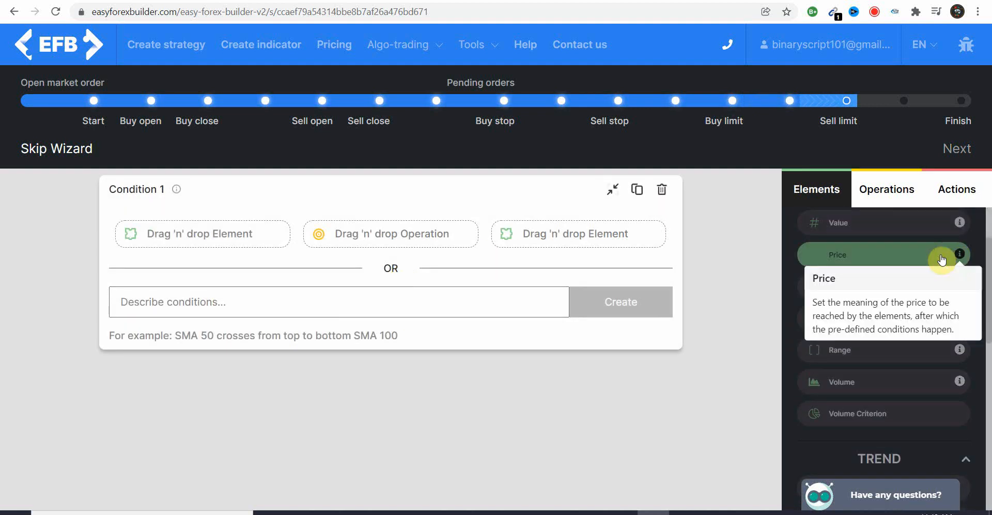
{"action": "left_click_drag", "start_coordinate": [960, 258], "coordinate": [248, 249]}
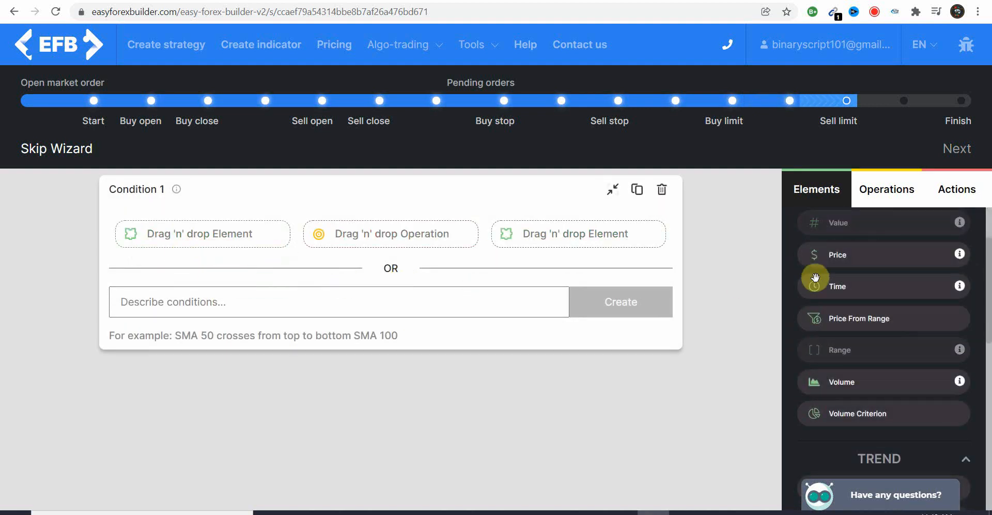
{"action": "left_click_drag", "start_coordinate": [817, 256], "coordinate": [129, 244]}
{"action": "left_click", "coordinate": [228, 359]}
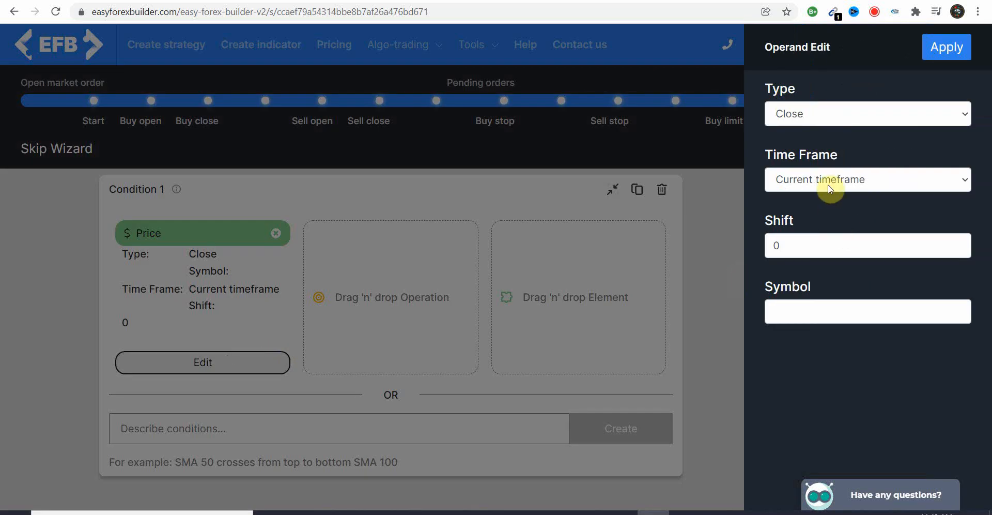
{"action": "left_click", "coordinate": [816, 244]}
{"action": "type", "text": "2"}
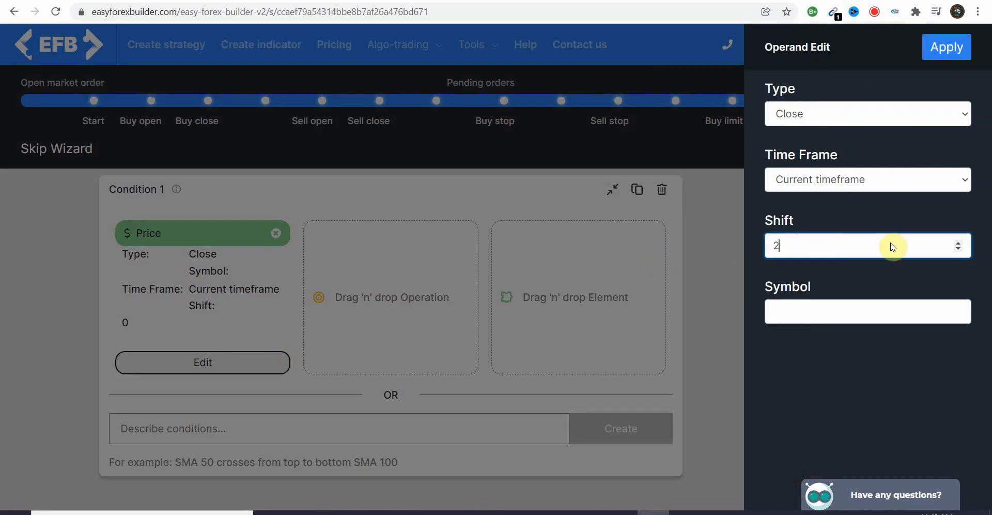
{"action": "left_click", "coordinate": [947, 47]}
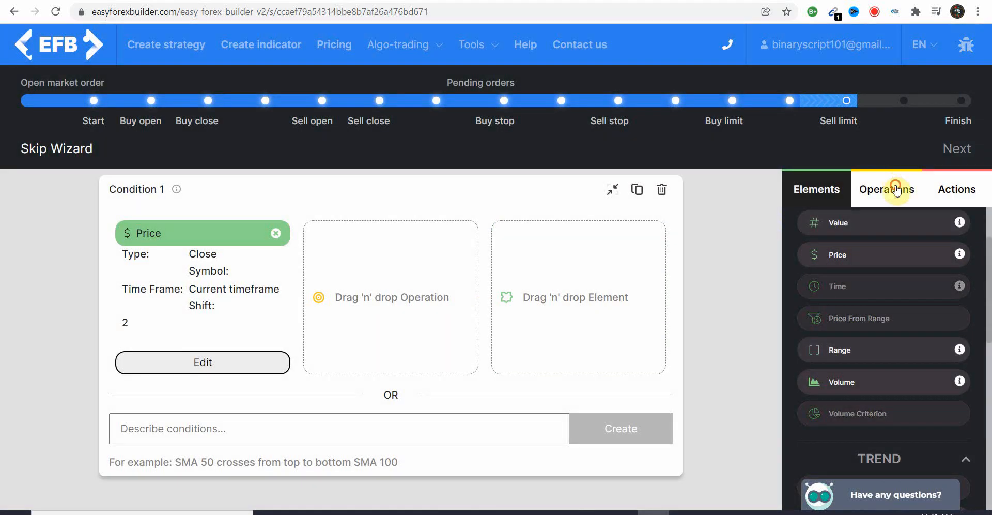
- Complete the Buy Limit condition with the Less operation and Bollinger Bands as its last element
{"action": "left_click", "coordinate": [894, 190]}
{"action": "left_click_drag", "start_coordinate": [851, 439], "coordinate": [362, 289]}
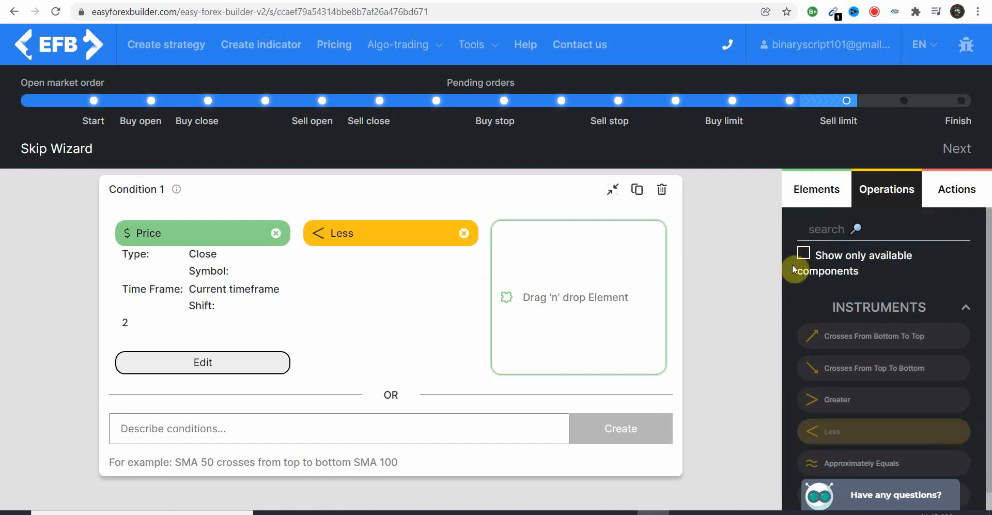
{"action": "left_click", "coordinate": [810, 193]}
{"action": "scroll", "coordinate": [863, 377], "scroll_direction": "down", "scroll_amount": 5}
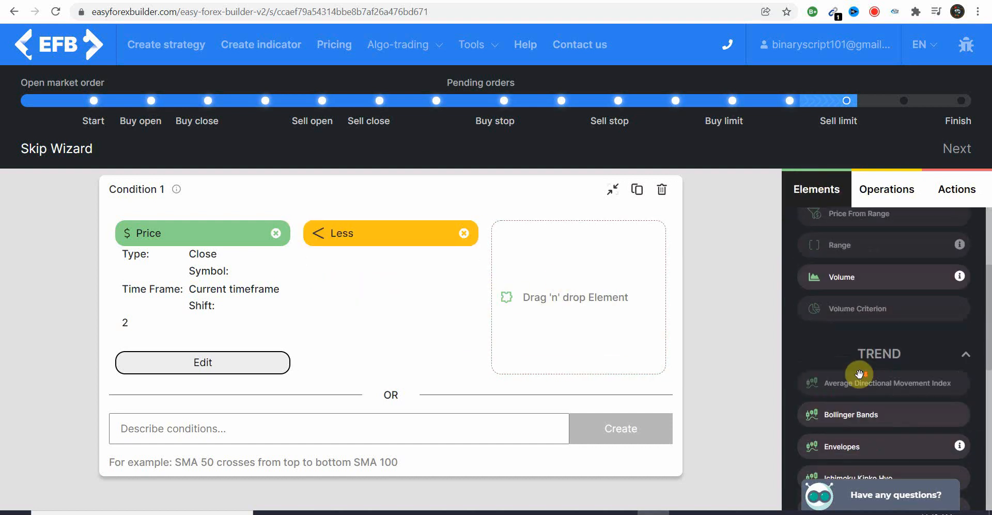
{"action": "left_click_drag", "start_coordinate": [858, 376], "coordinate": [588, 310]}
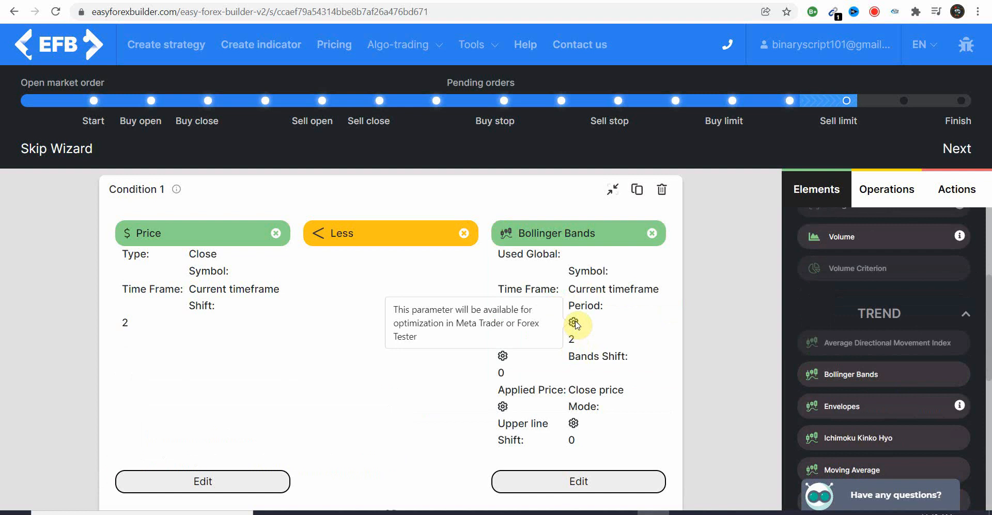
- Review the Bollinger Bands parameters in the Buy Limit condition, including applied price and bands shift, and apply them
{"action": "scroll", "coordinate": [712, 299], "scroll_direction": "down", "scroll_amount": 3}
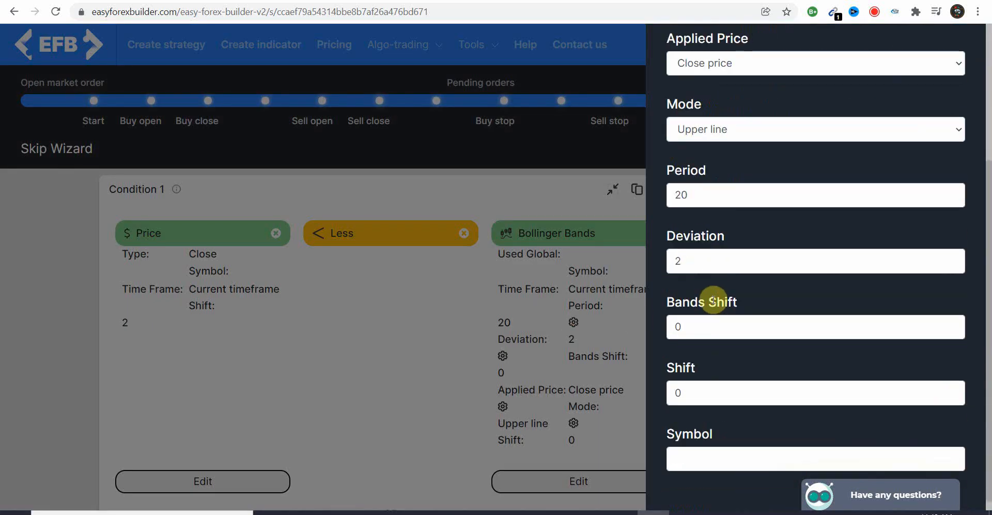
{"action": "left_click", "coordinate": [705, 335]}
{"action": "scroll", "coordinate": [704, 333], "scroll_direction": "up", "scroll_amount": 4}
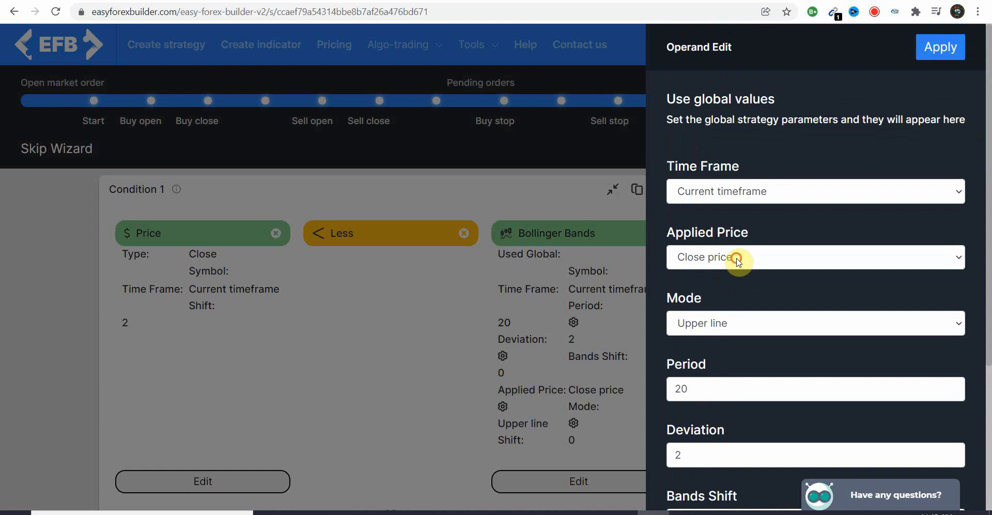
{"action": "left_click", "coordinate": [738, 261]}
{"action": "left_click", "coordinate": [738, 259]}
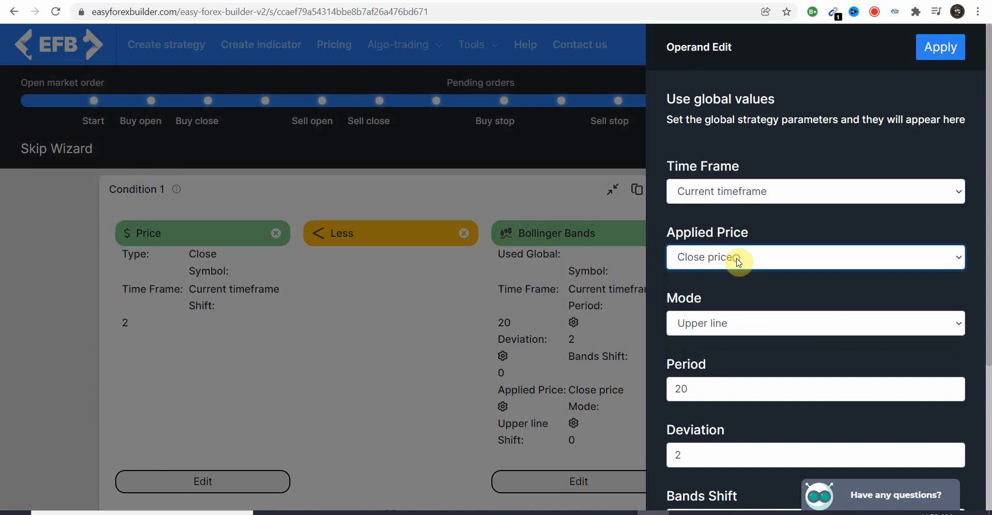
{"action": "left_click", "coordinate": [925, 46]}
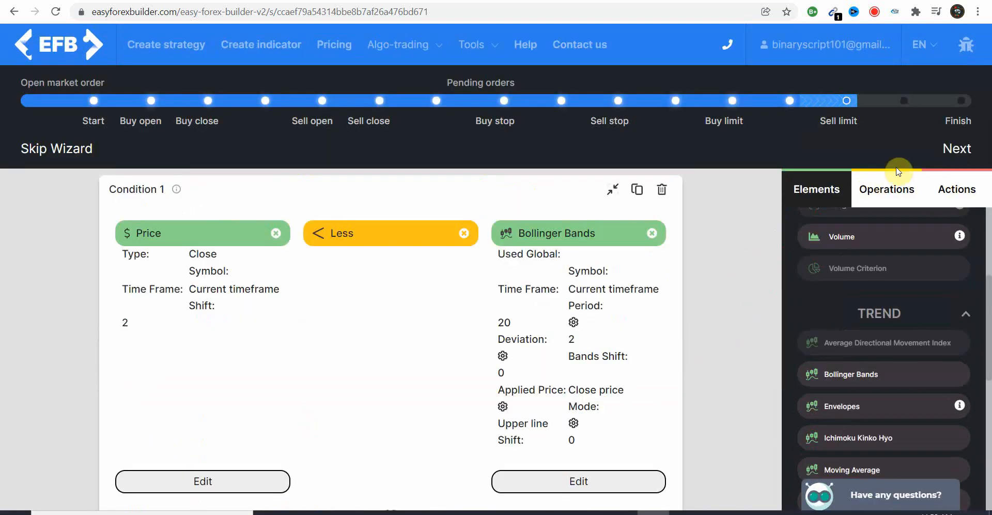
- Continue to the Sell Limit stage, enable Sell Limit orders and add Price with a Shift of 2 as the condition's first element
{"action": "left_click", "coordinate": [946, 151]}
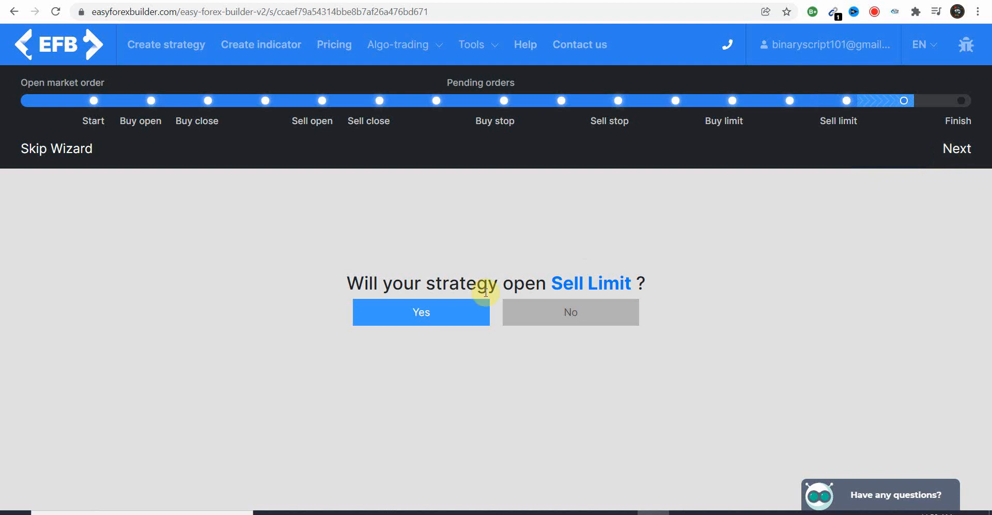
{"action": "left_click", "coordinate": [450, 315]}
{"action": "left_click_drag", "start_coordinate": [840, 371], "coordinate": [204, 244]}
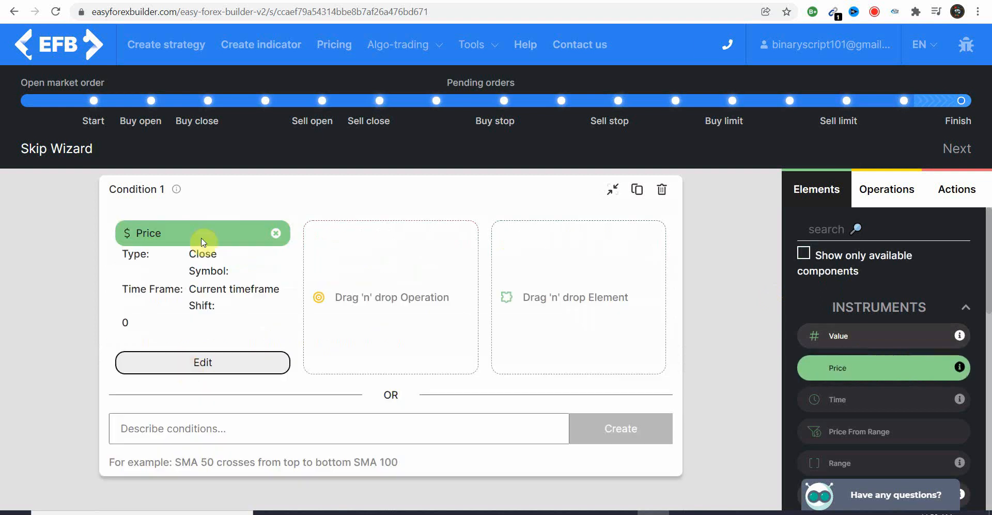
{"action": "double_click", "coordinate": [797, 245]}
{"action": "type", "text": "2"}
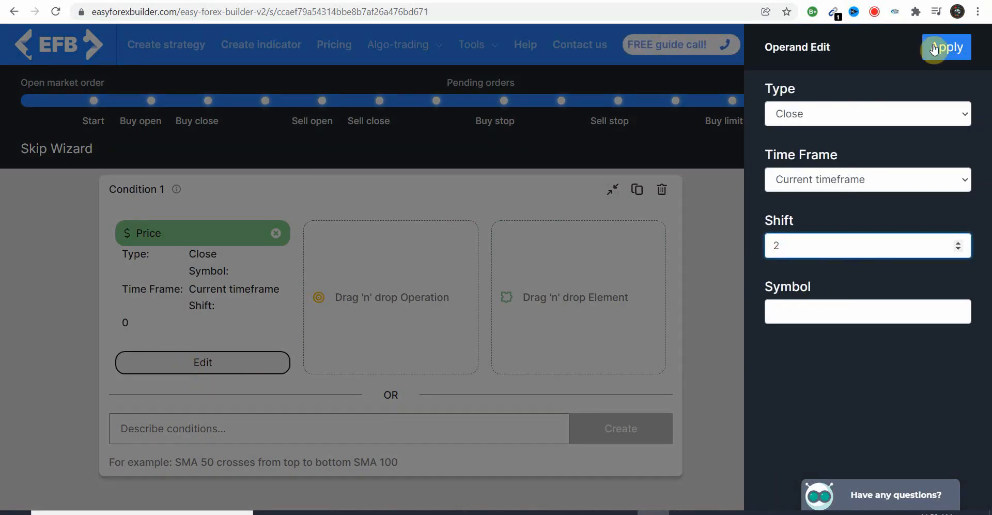
{"action": "left_click", "coordinate": [957, 47]}
- Complete the Sell Limit condition with the Greater operation and Bollinger Bands as its last element
{"action": "scroll", "coordinate": [842, 365], "scroll_direction": "down", "scroll_amount": 5}
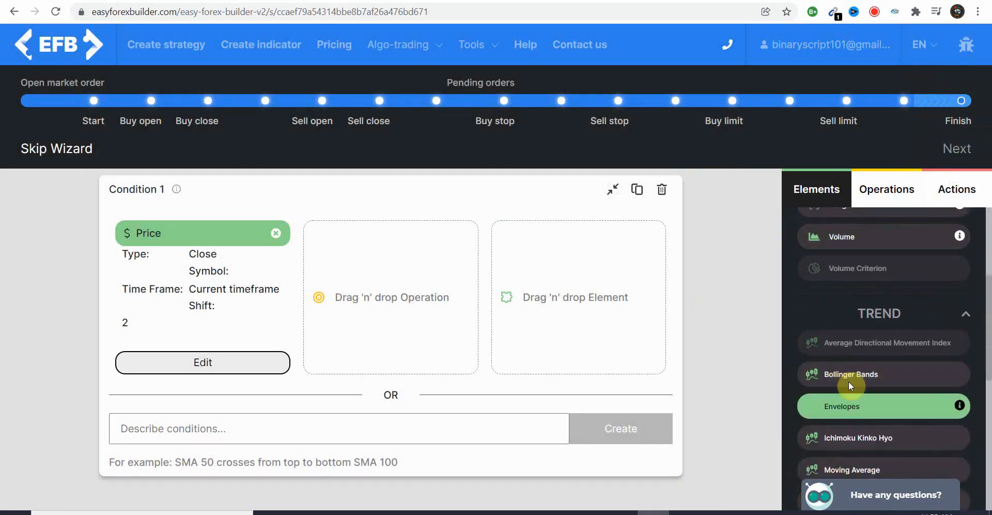
{"action": "left_click_drag", "start_coordinate": [880, 380], "coordinate": [845, 370]}
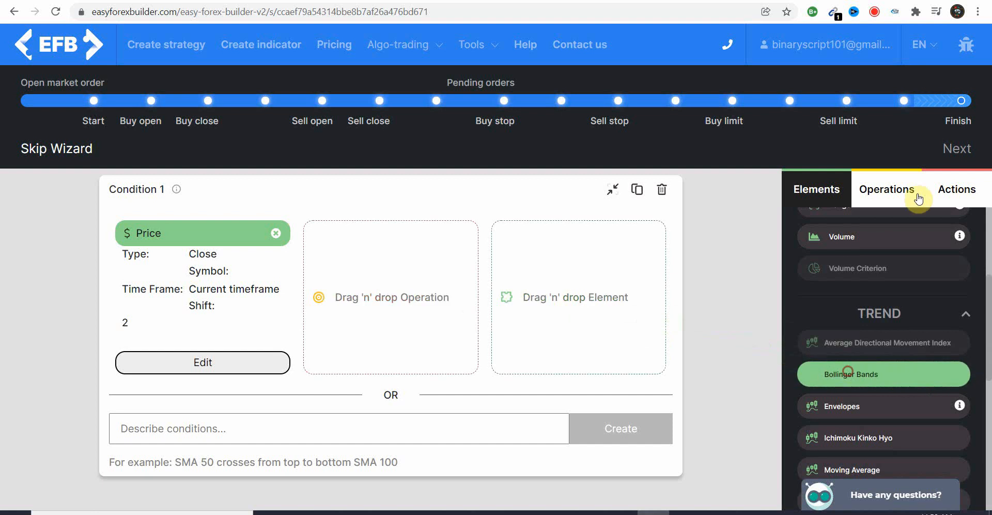
{"action": "left_click", "coordinate": [911, 194]}
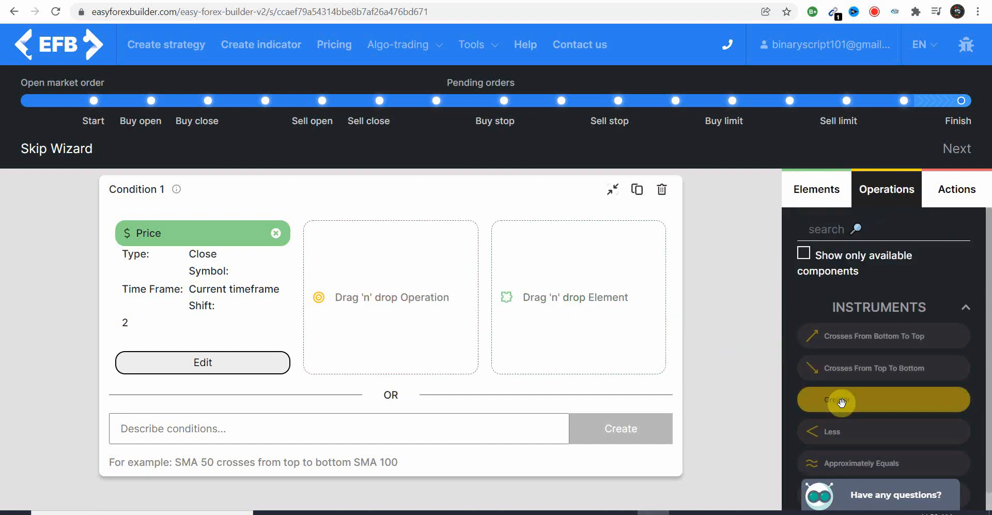
{"action": "left_click_drag", "start_coordinate": [827, 401], "coordinate": [357, 289]}
{"action": "left_click", "coordinate": [818, 190]}
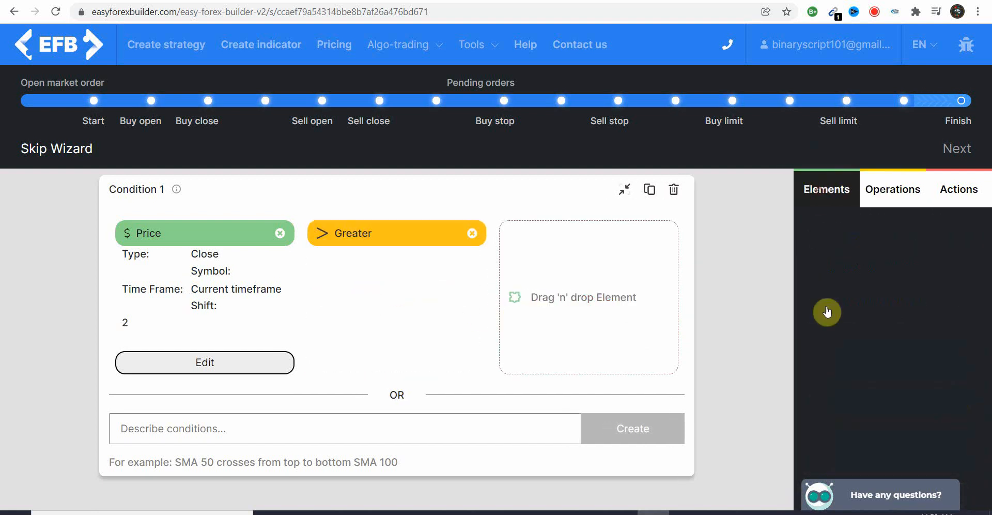
{"action": "scroll", "coordinate": [872, 372], "scroll_direction": "down", "scroll_amount": 1}
{"action": "scroll", "coordinate": [871, 372], "scroll_direction": "down", "scroll_amount": 3}
{"action": "left_click_drag", "start_coordinate": [861, 375], "coordinate": [582, 292]}
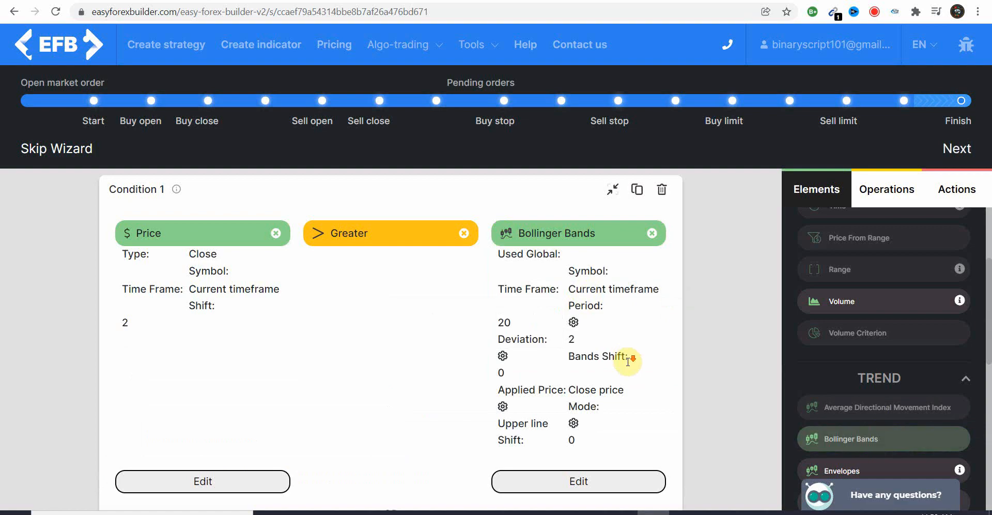
- Review the Bollinger Bands parameters in the Sell Limit condition and apply them
{"action": "left_click", "coordinate": [572, 322]}
{"action": "scroll", "coordinate": [687, 193], "scroll_direction": "down", "scroll_amount": 4}
{"action": "left_click", "coordinate": [687, 249]}
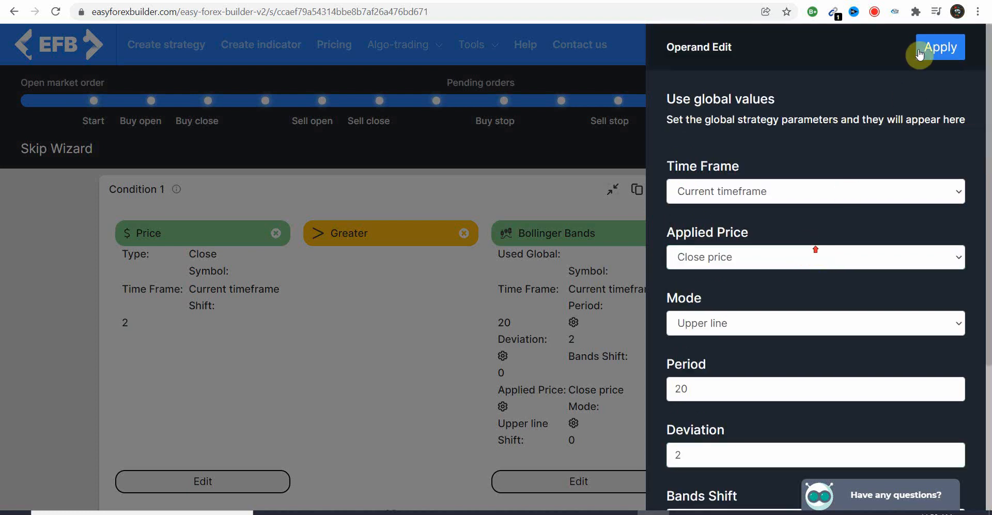
{"action": "left_click", "coordinate": [952, 46]}
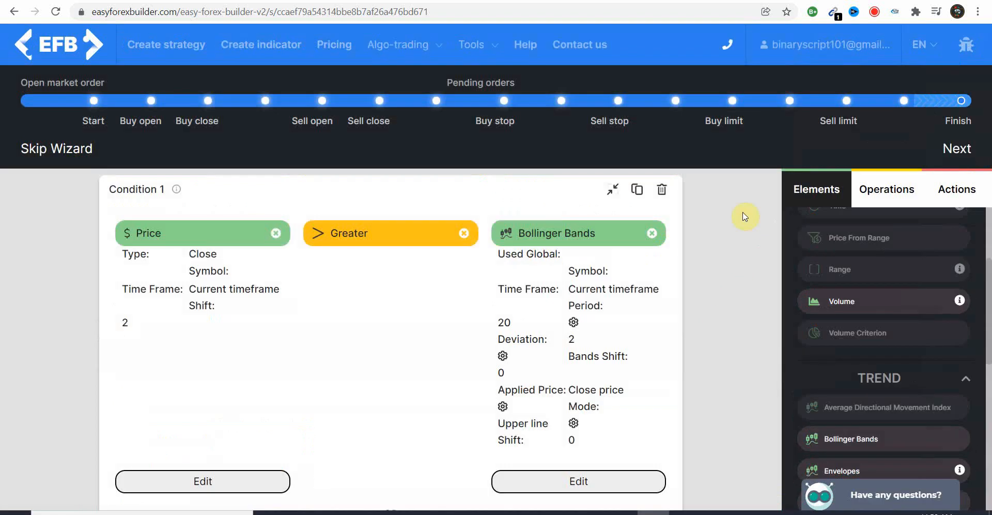
- Finish the wizard and save the strategy for manual editing
{"action": "left_click", "coordinate": [957, 148]}
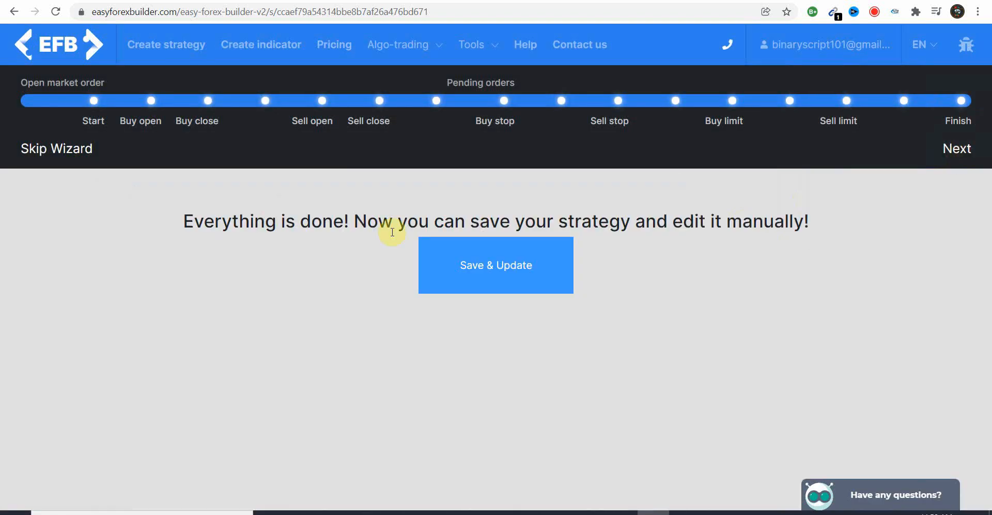
{"action": "left_click", "coordinate": [496, 266]}
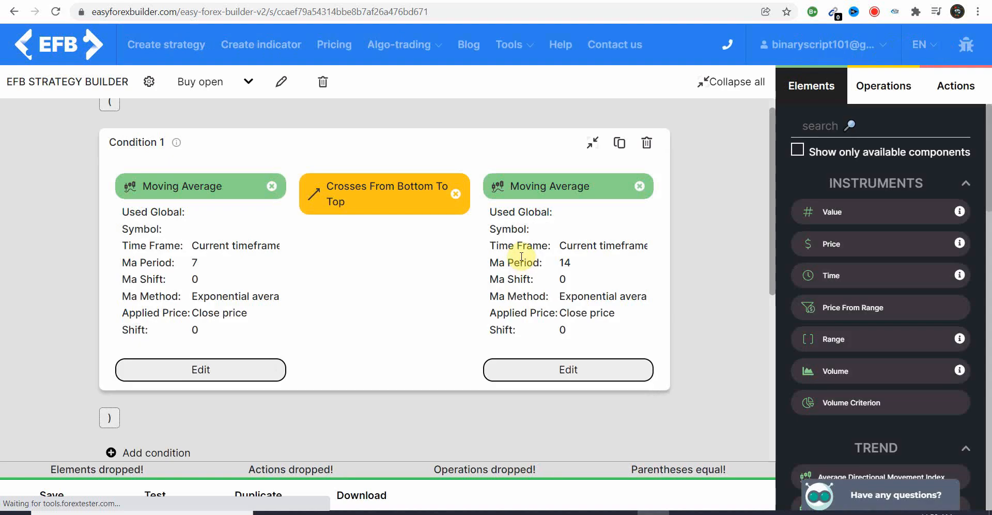
- Look through the strategy's Sell open, Buy Stop and Sell stop rules, and return to the Buy open rule
{"action": "left_click", "coordinate": [249, 83]}
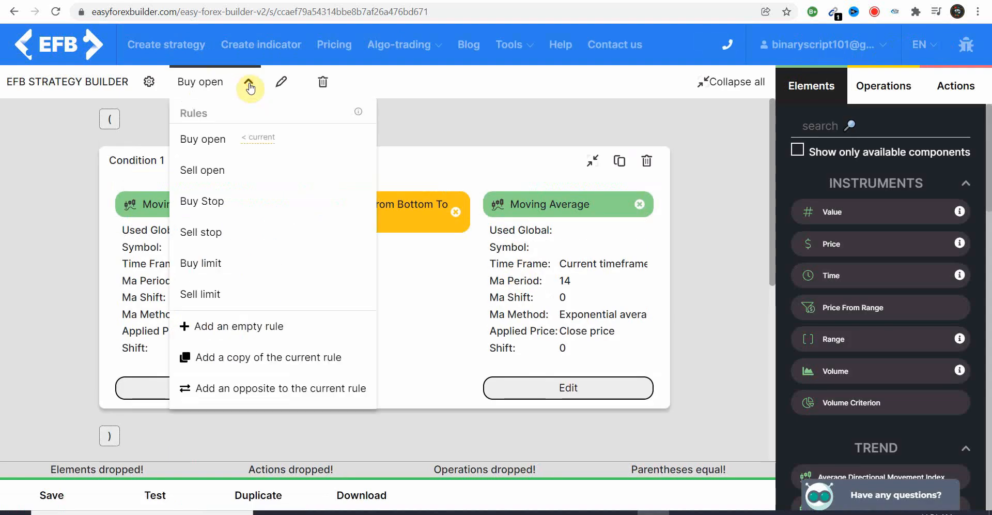
{"action": "left_click", "coordinate": [260, 173]}
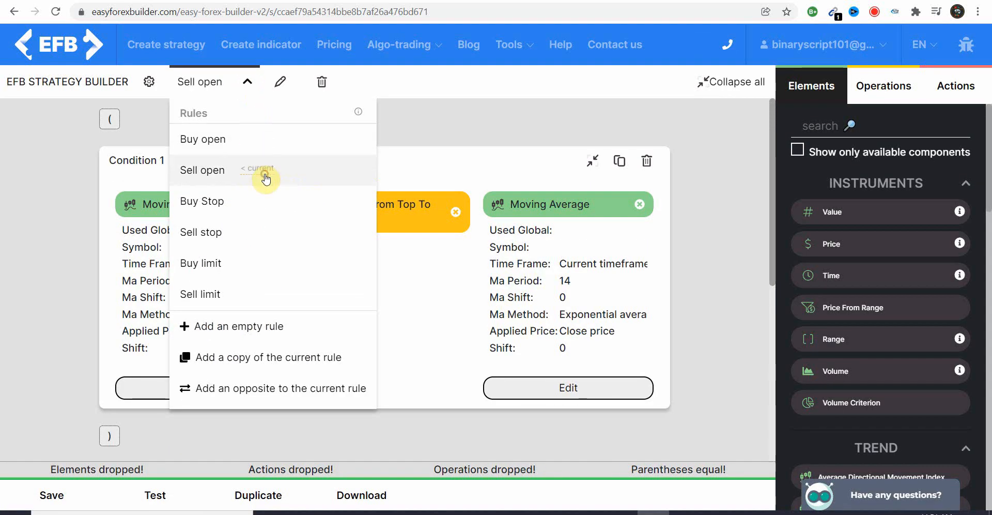
{"action": "left_click", "coordinate": [259, 148]}
{"action": "left_click", "coordinate": [259, 168]}
{"action": "left_click", "coordinate": [263, 199]}
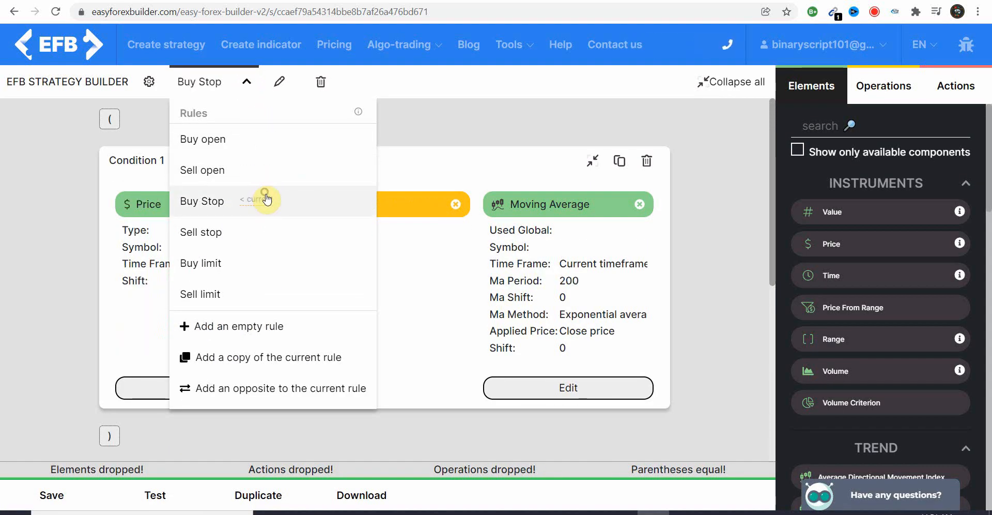
{"action": "left_click", "coordinate": [273, 230]}
{"action": "left_click", "coordinate": [264, 137]}
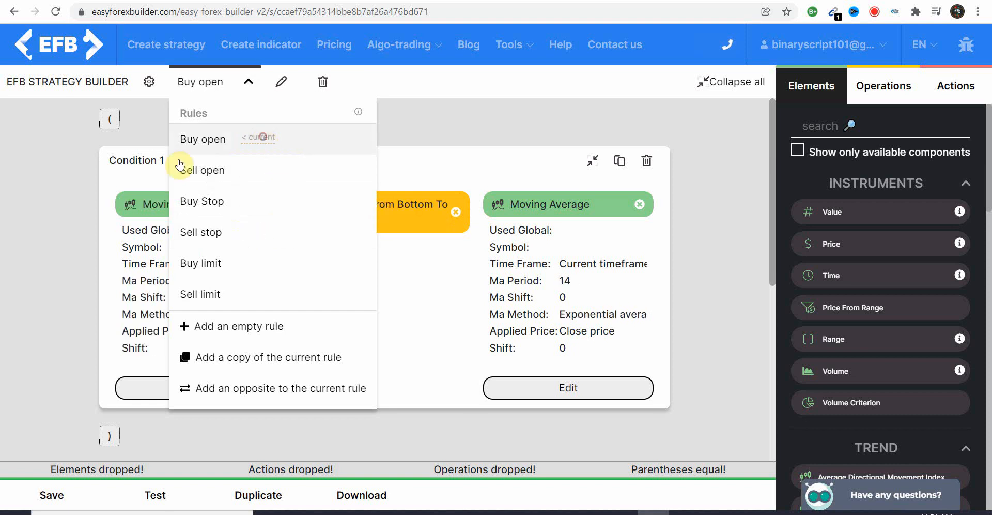
{"action": "left_click", "coordinate": [73, 199]}
- Add an empty rule to the strategy and make it the current rule
{"action": "left_click", "coordinate": [249, 81]}
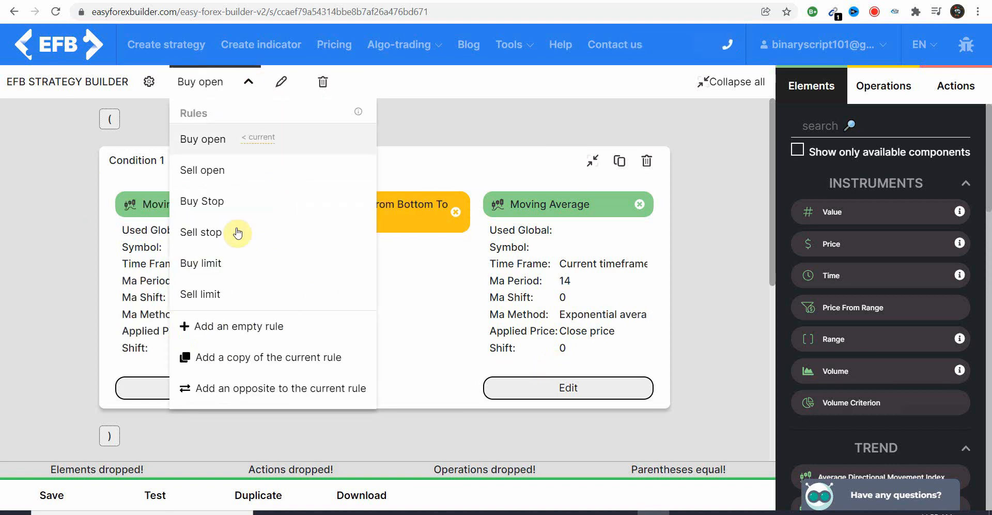
{"action": "left_click", "coordinate": [245, 331]}
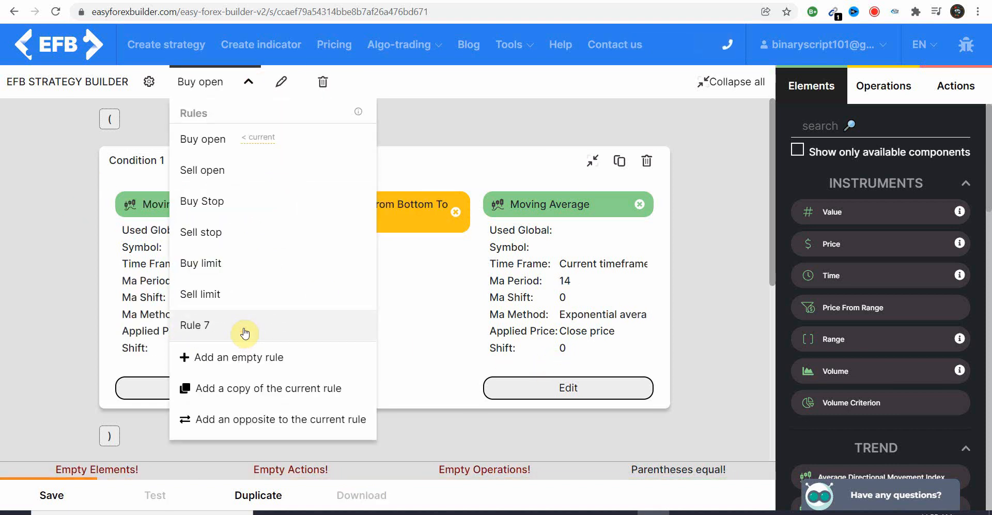
{"action": "left_click", "coordinate": [245, 332]}
{"action": "left_click", "coordinate": [232, 81]}
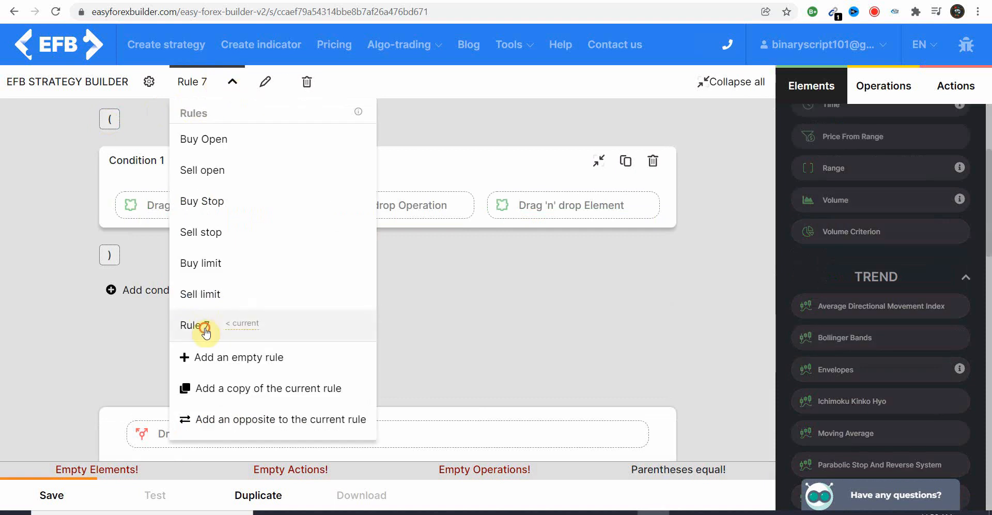
- Rename the new empty rule as Buy Exit
{"action": "left_click", "coordinate": [265, 81]}
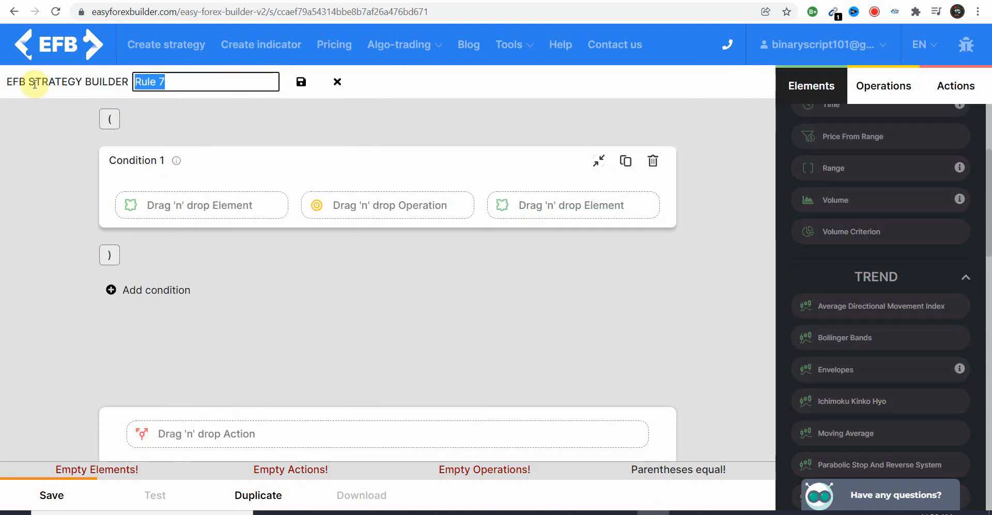
{"action": "type", "text": "Buy Ex"}
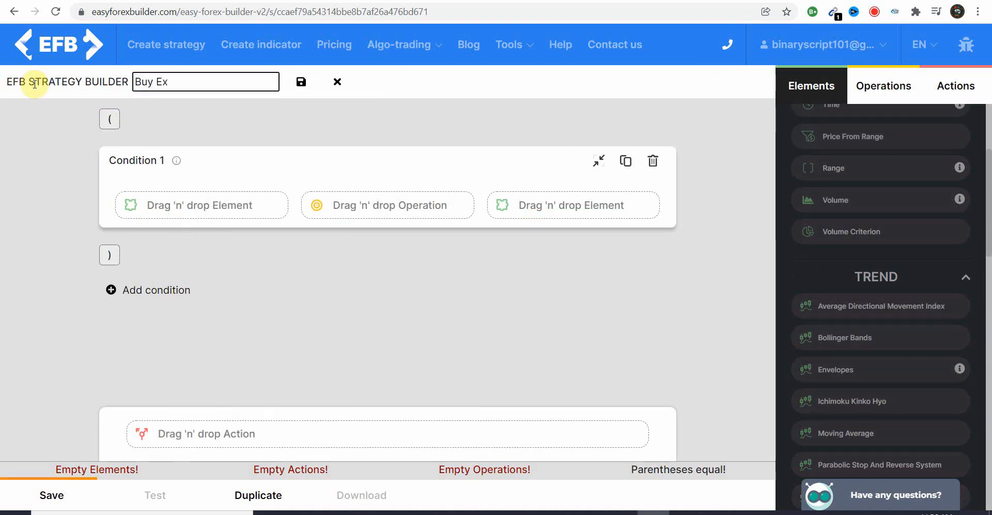
{"action": "type", "text": "it"}
{"action": "left_click", "coordinate": [301, 82]}
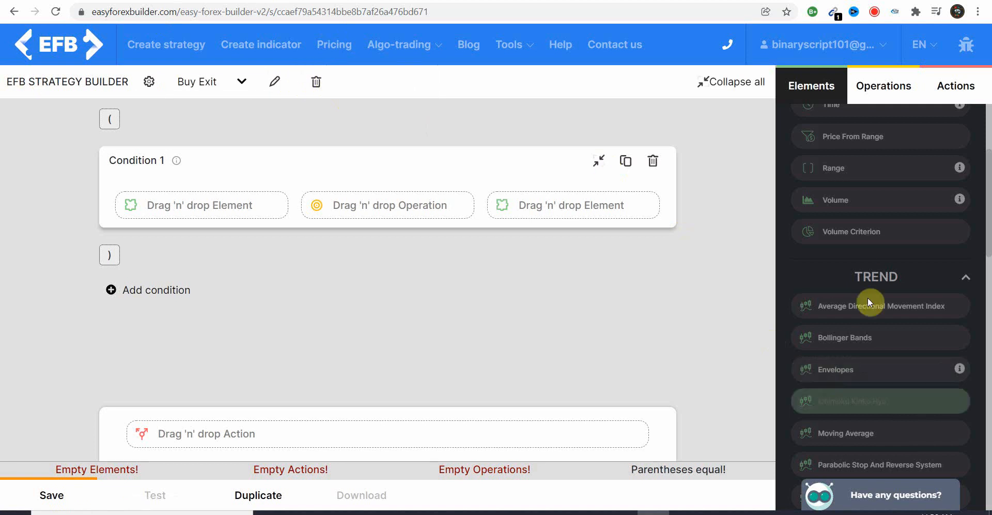
- Add the Moving Average Convergence Divergence oscillator as the first element of the Buy Exit condition
{"action": "scroll", "coordinate": [868, 274], "scroll_direction": "down", "scroll_amount": 10}
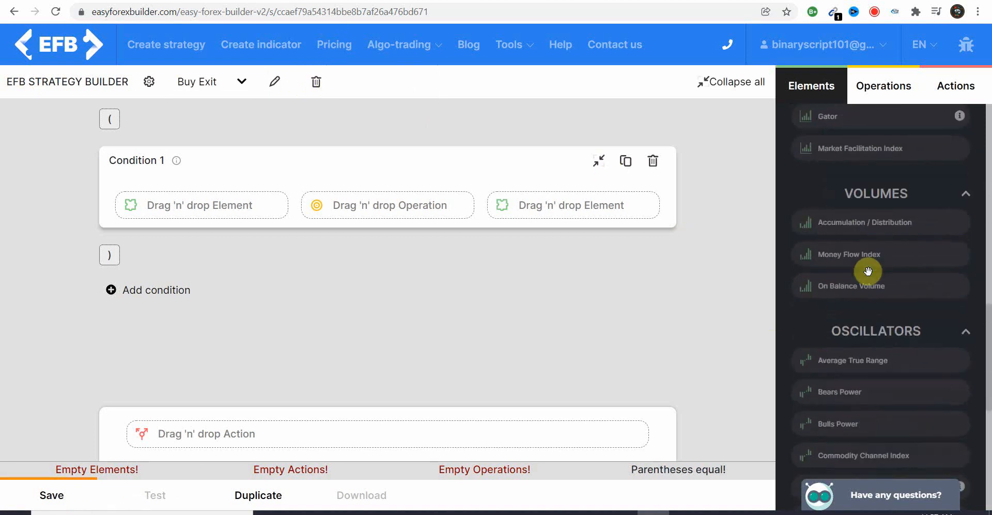
{"action": "scroll", "coordinate": [868, 271], "scroll_direction": "down", "scroll_amount": 6}
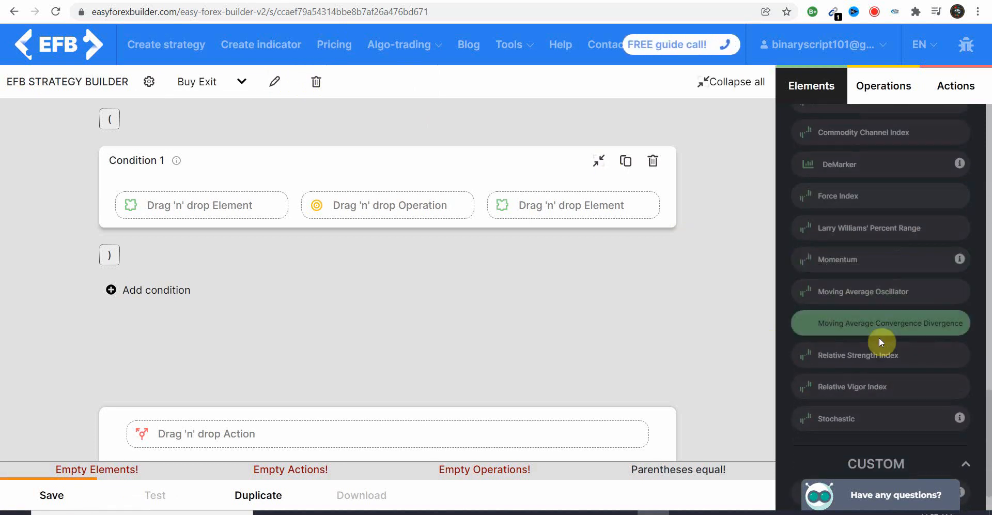
{"action": "left_click_drag", "start_coordinate": [879, 337], "coordinate": [170, 211]}
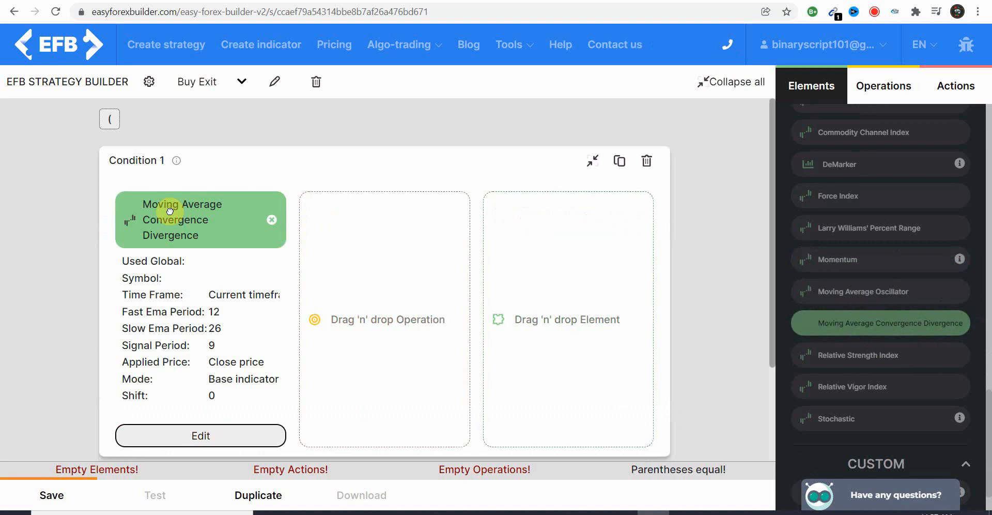
- Set the Fast Ema Period of the Moving Average Convergence Divergence element to 15 and apply it
{"action": "left_click", "coordinate": [201, 435]}
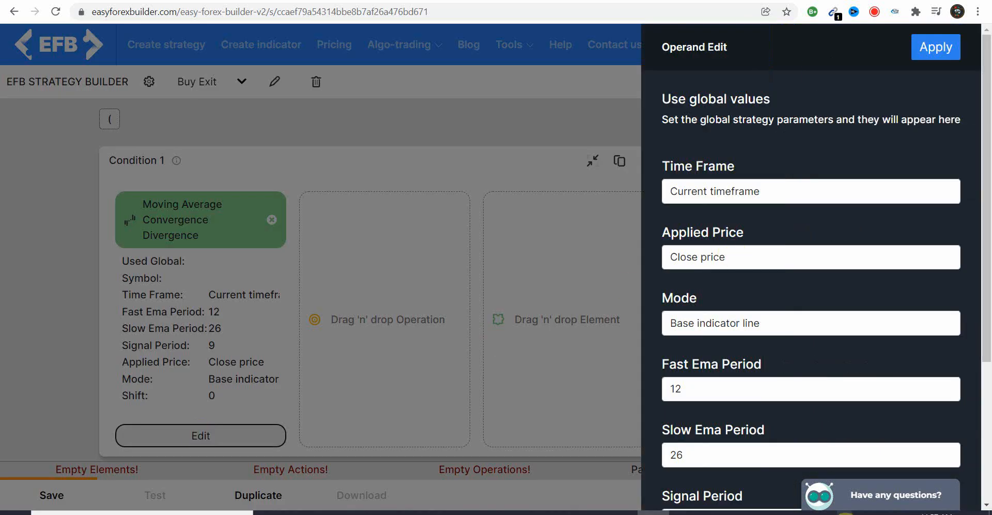
{"action": "scroll", "coordinate": [868, 124], "scroll_direction": "down", "scroll_amount": 1}
{"action": "left_click", "coordinate": [706, 324]}
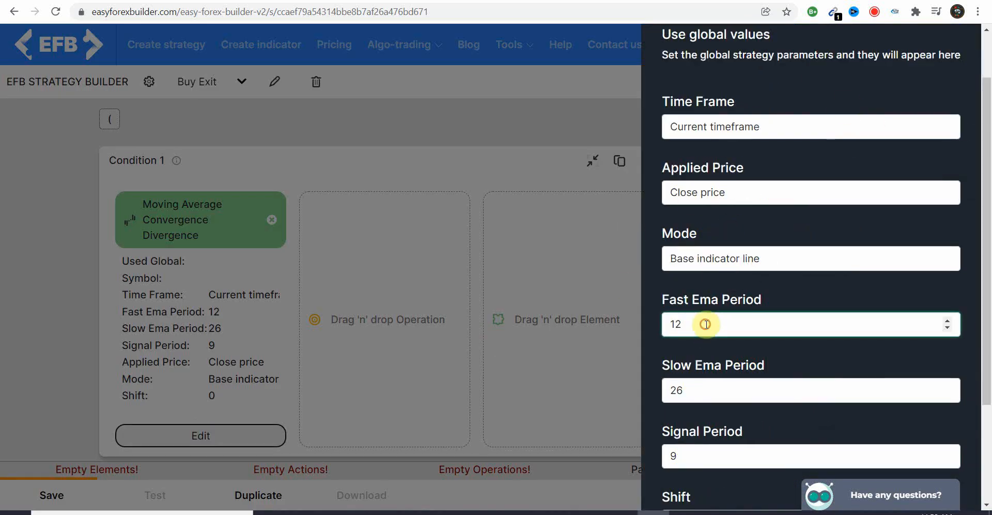
{"action": "type", "text": "5"}
{"action": "scroll", "coordinate": [700, 388], "scroll_direction": "down", "scroll_amount": 2}
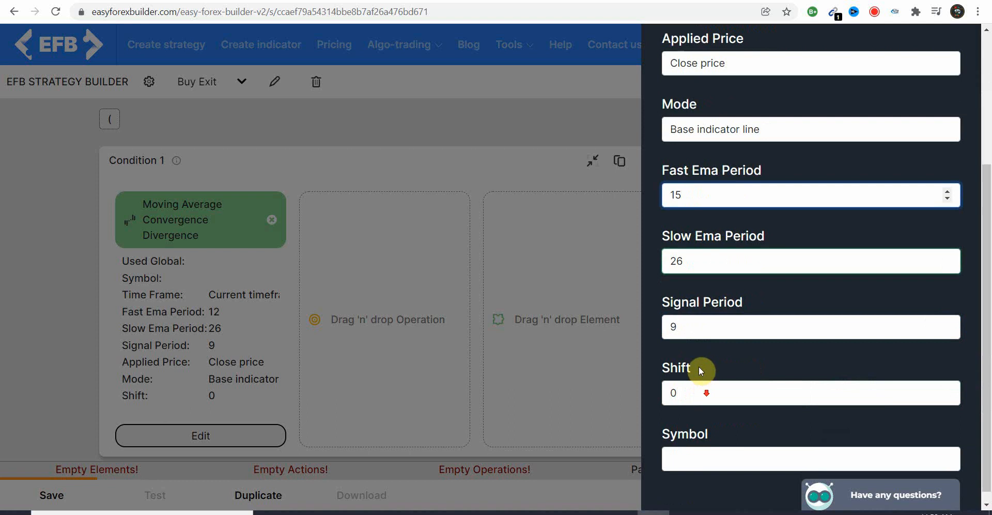
{"action": "scroll", "coordinate": [699, 366], "scroll_direction": "up", "scroll_amount": 3}
{"action": "left_click", "coordinate": [954, 53]}
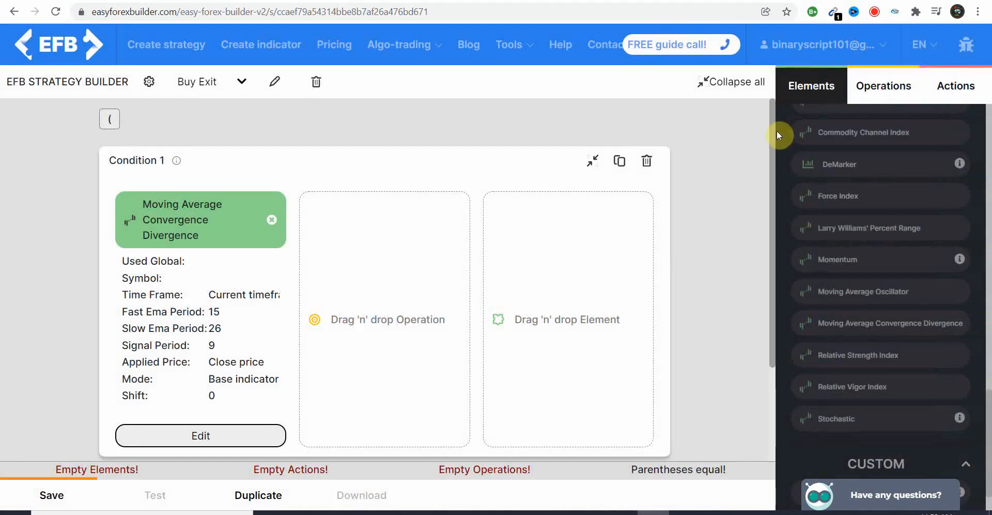
- Add the Crosses From Top To Bottom operation to Condition 1 of the Buy Exit rule
{"action": "scroll", "coordinate": [836, 223], "scroll_direction": "up", "scroll_amount": 3}
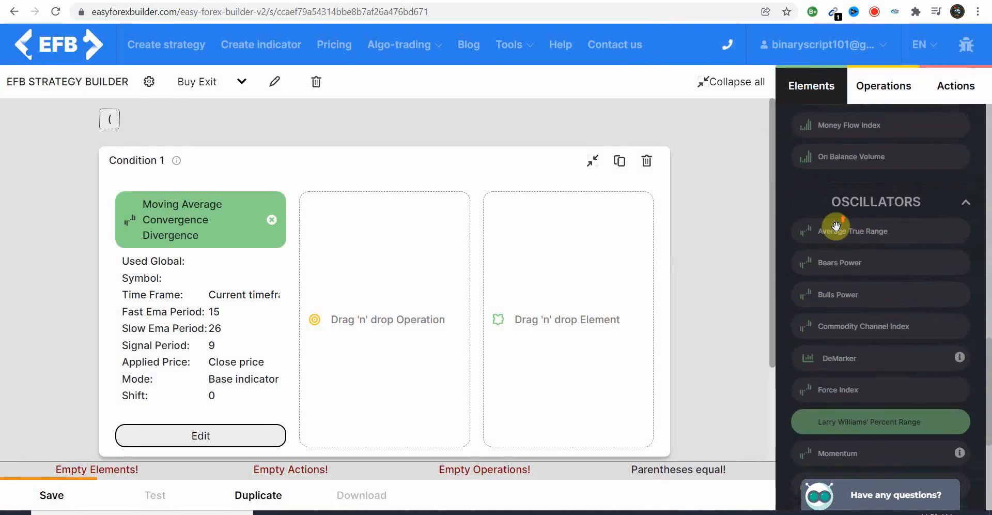
{"action": "left_click", "coordinate": [343, 250]}
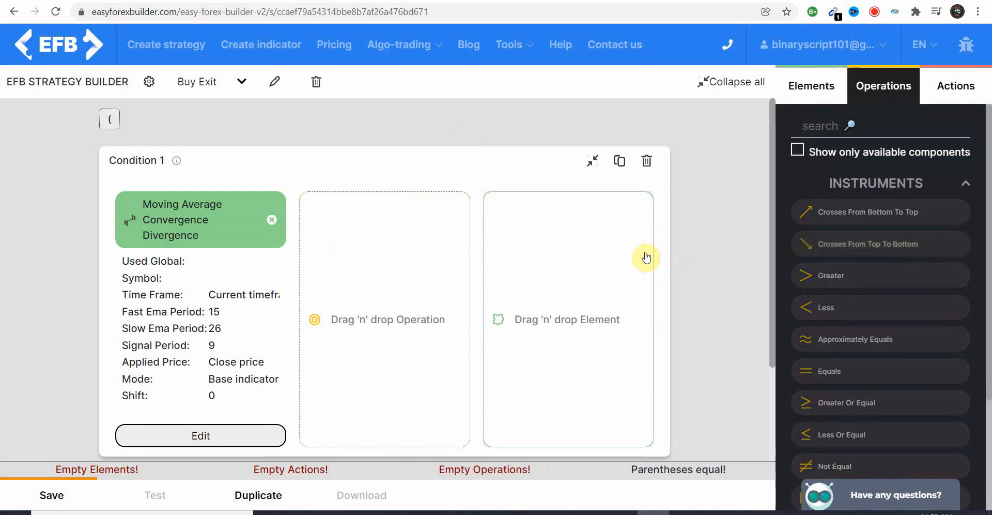
{"action": "left_click_drag", "start_coordinate": [837, 244], "coordinate": [354, 300]}
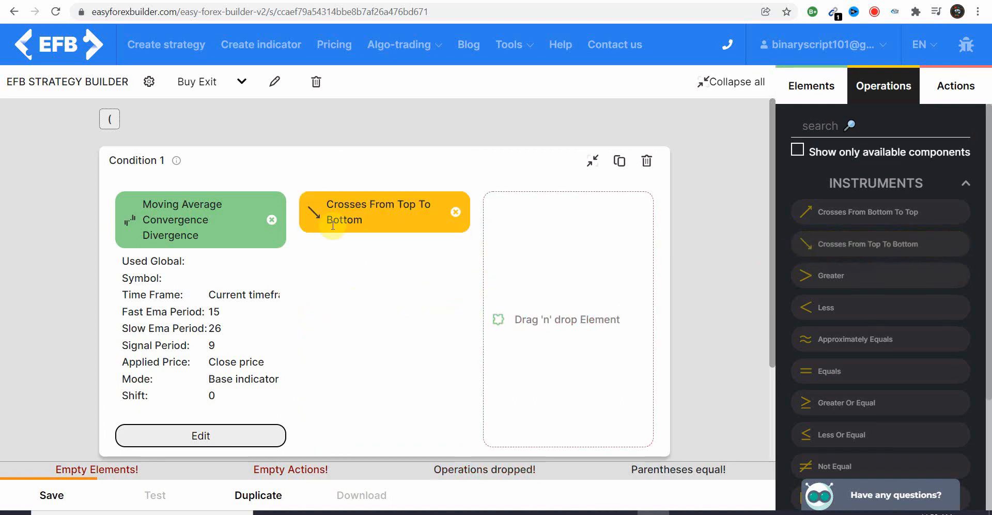
- Add a Value element with Number 0 as the second element of Buy Exit's Condition 1
{"action": "left_click", "coordinate": [553, 282]}
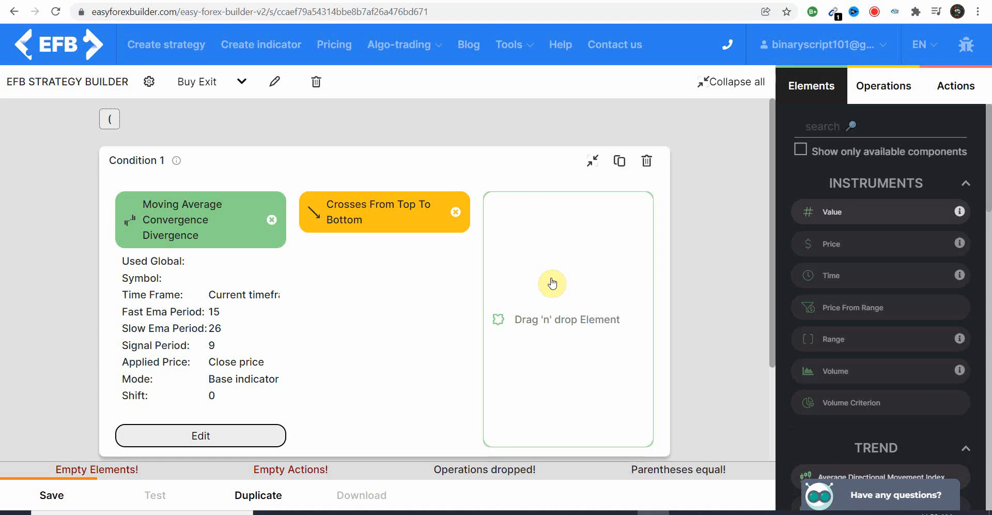
{"action": "left_click_drag", "start_coordinate": [853, 208], "coordinate": [606, 258]}
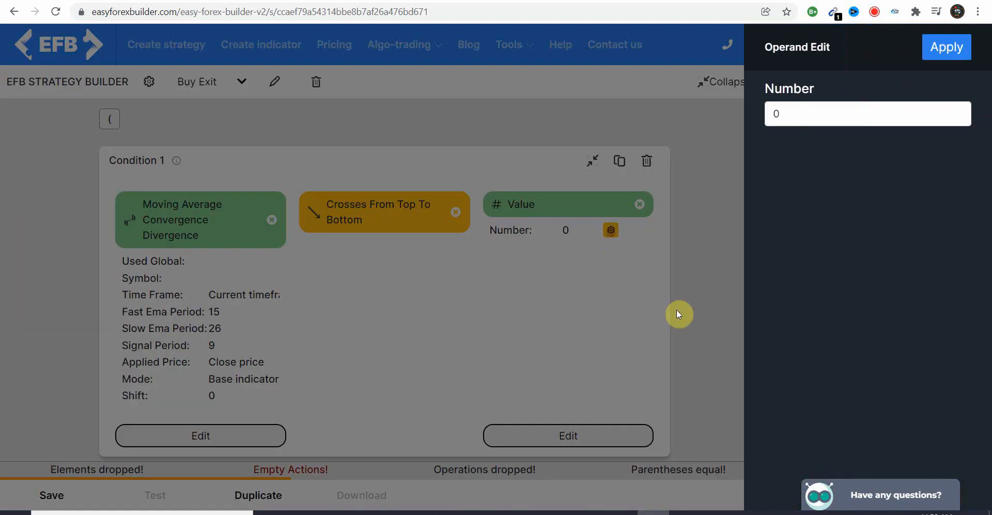
{"action": "left_click", "coordinate": [945, 48]}
{"action": "scroll", "coordinate": [700, 269], "scroll_direction": "down", "scroll_amount": 2}
{"action": "scroll", "coordinate": [199, 379], "scroll_direction": "up", "scroll_amount": 2}
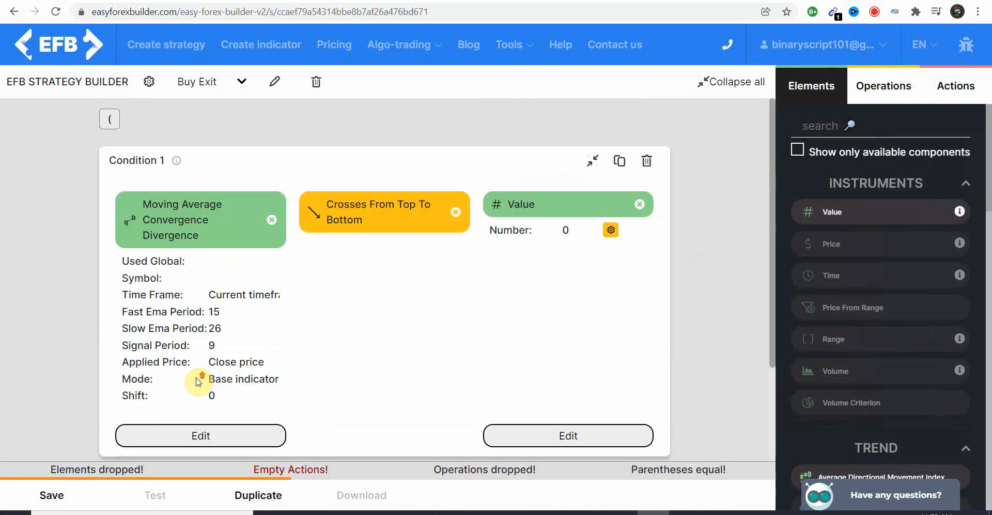
- Add a Close All Orders By Type action with Operation Type Buy to the Buy Exit rule
{"action": "scroll", "coordinate": [177, 381], "scroll_direction": "down", "scroll_amount": 2}
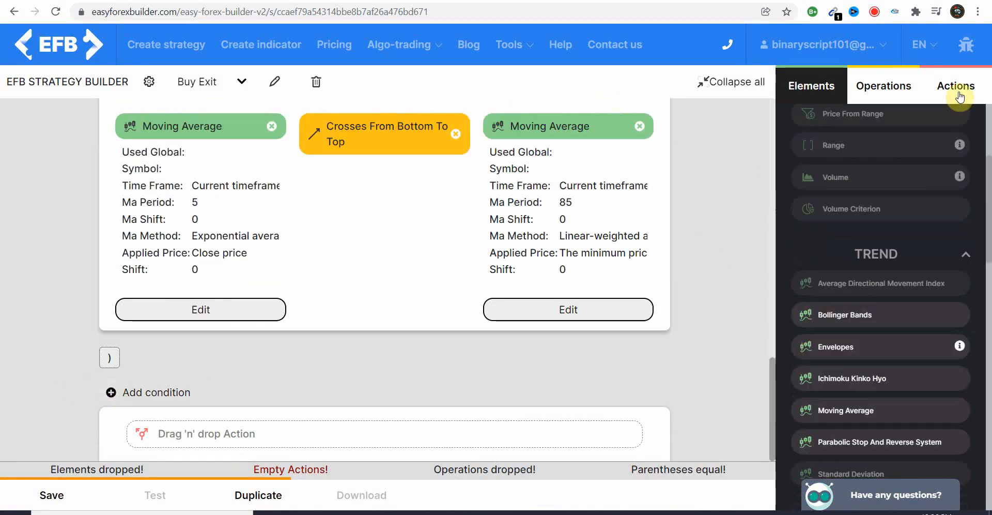
{"action": "left_click", "coordinate": [957, 88]}
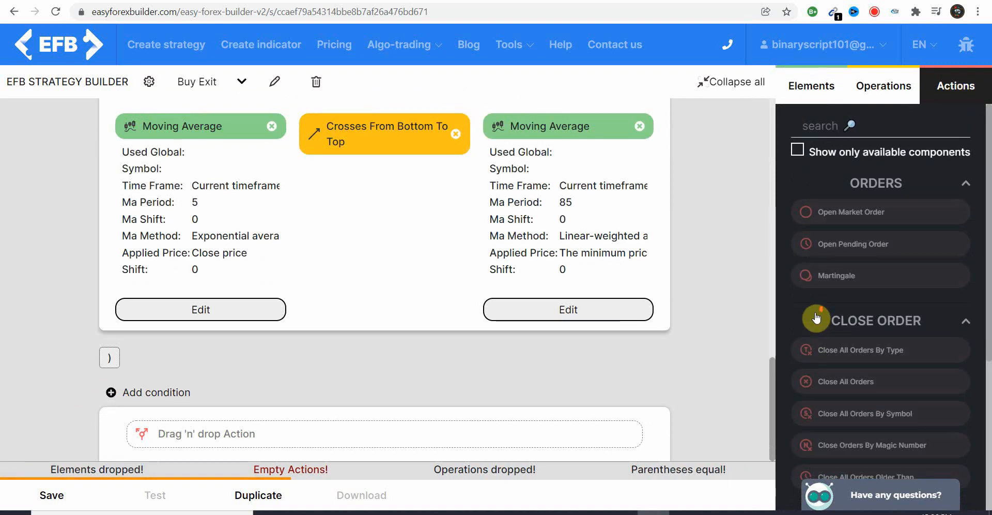
{"action": "scroll", "coordinate": [820, 326], "scroll_direction": "down", "scroll_amount": 1}
{"action": "left_click_drag", "start_coordinate": [822, 287], "coordinate": [251, 423]}
{"action": "scroll", "coordinate": [558, 370], "scroll_direction": "down", "scroll_amount": 2}
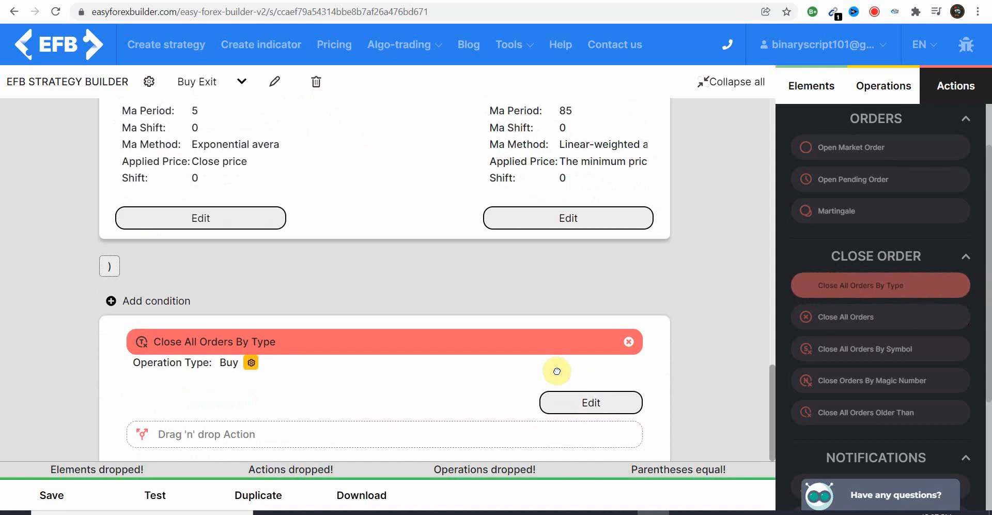
{"action": "left_click", "coordinate": [250, 362]}
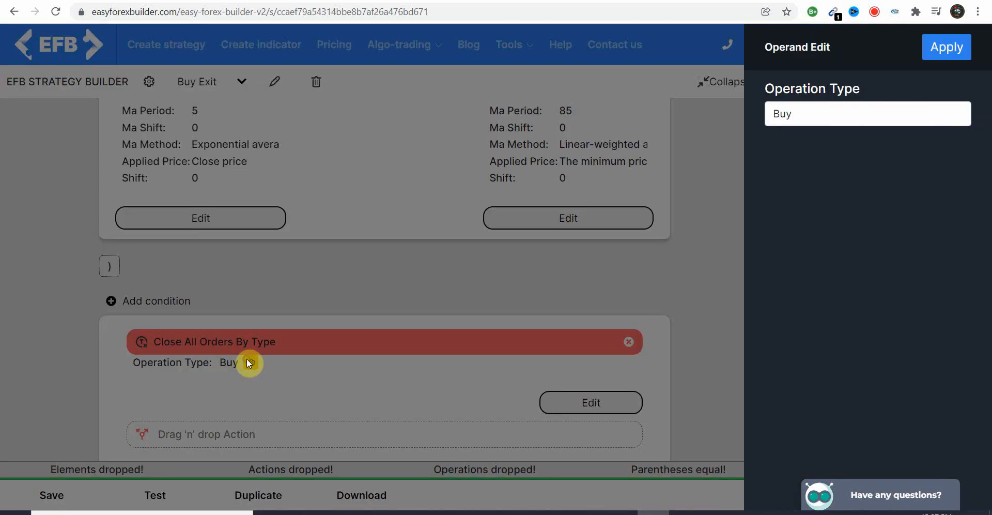
{"action": "left_click", "coordinate": [952, 51]}
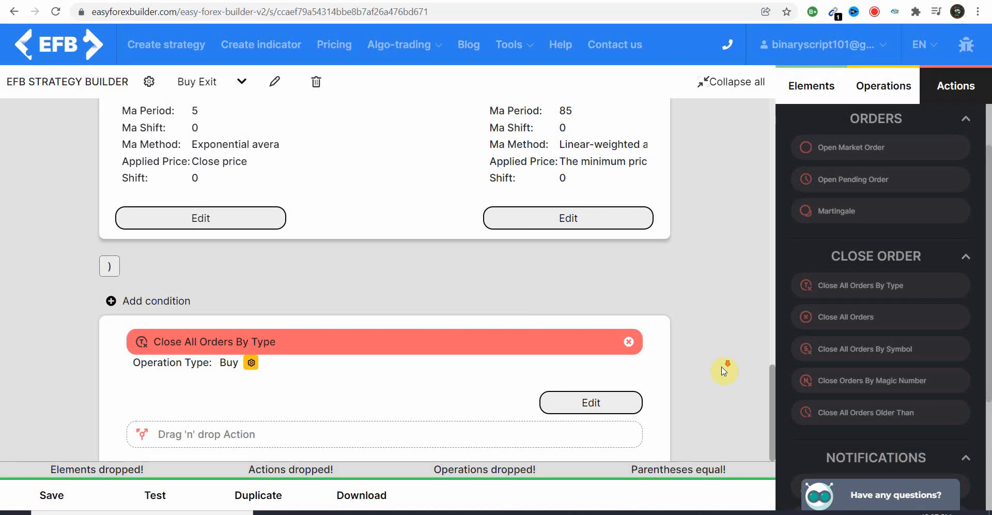
{"action": "scroll", "coordinate": [693, 337], "scroll_direction": "up", "scroll_amount": 5}
{"action": "scroll", "coordinate": [699, 275], "scroll_direction": "down", "scroll_amount": 5}
- Add an empty rule to the strategy and enter Sell Exit as its name
{"action": "left_click", "coordinate": [256, 84]}
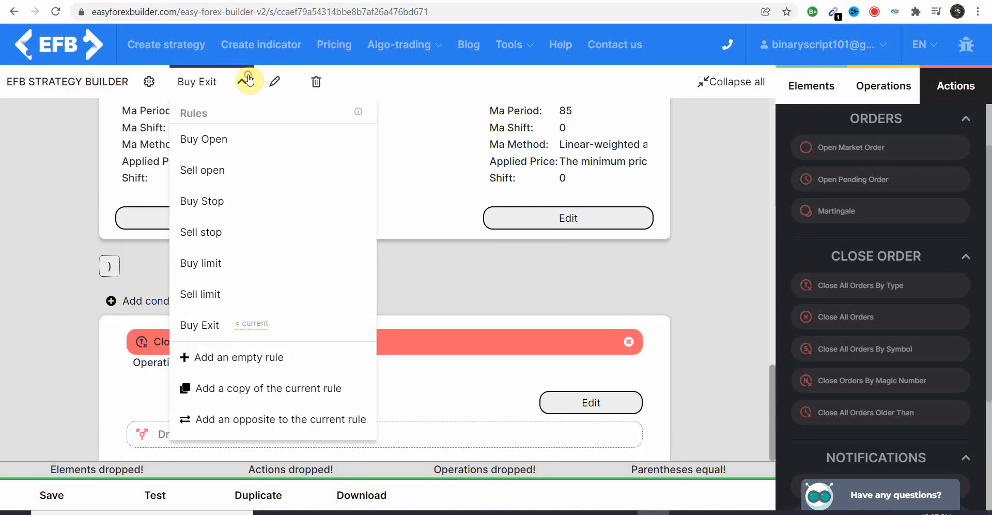
{"action": "left_click", "coordinate": [250, 365]}
{"action": "left_click", "coordinate": [213, 360]}
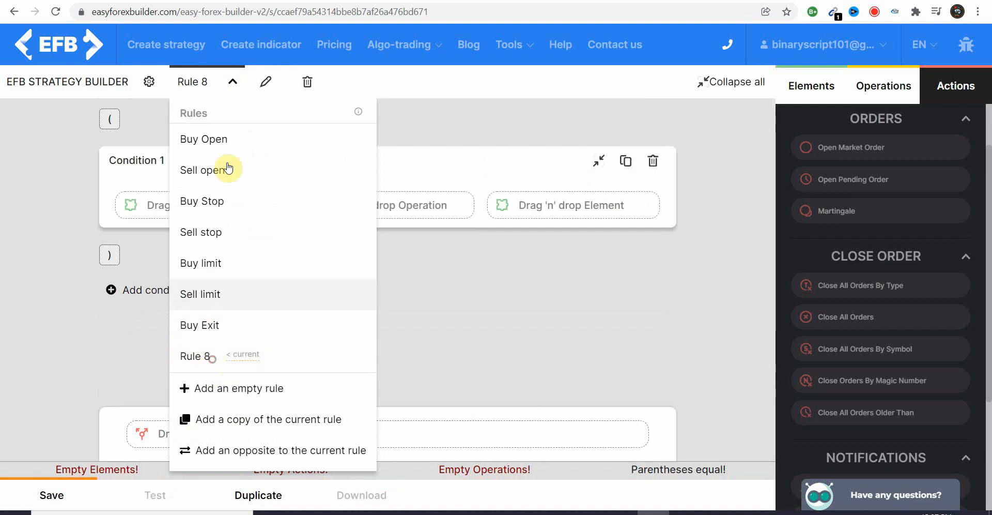
{"action": "left_click", "coordinate": [274, 82]}
{"action": "key", "text": "ctrl+a"}
{"action": "type", "text": "S"}
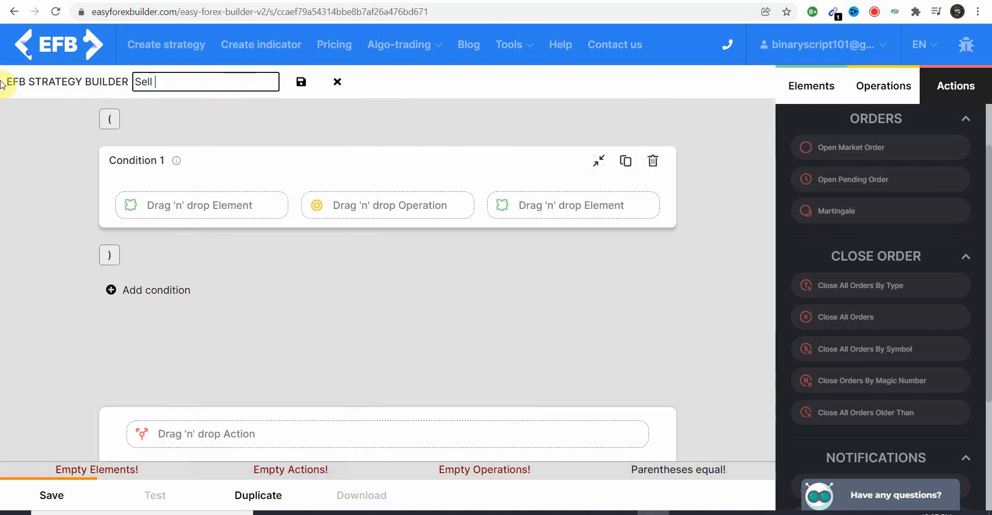
{"action": "type", "text": "ell Exit"}
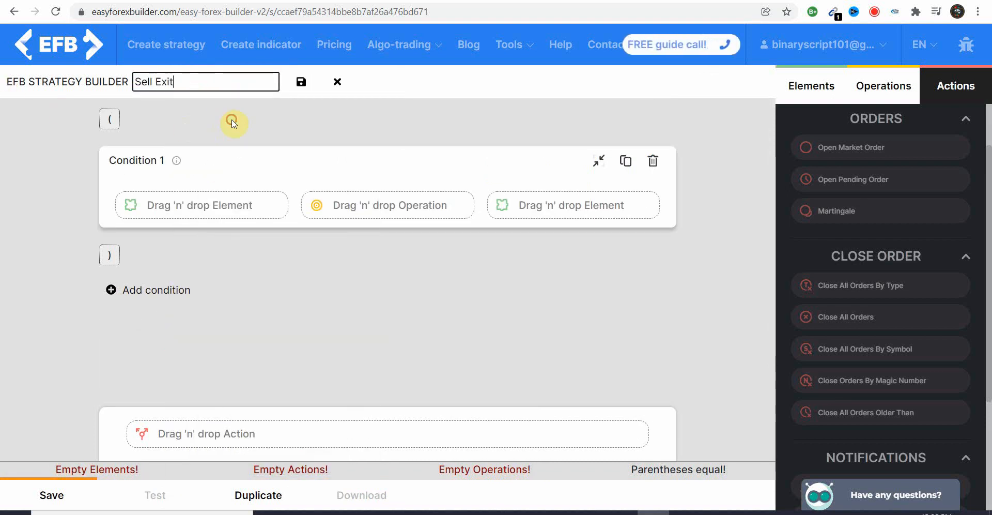
- Add the Moving Average Convergence Divergence oscillator as the first element of the Sell Exit condition
{"action": "left_click", "coordinate": [839, 85]}
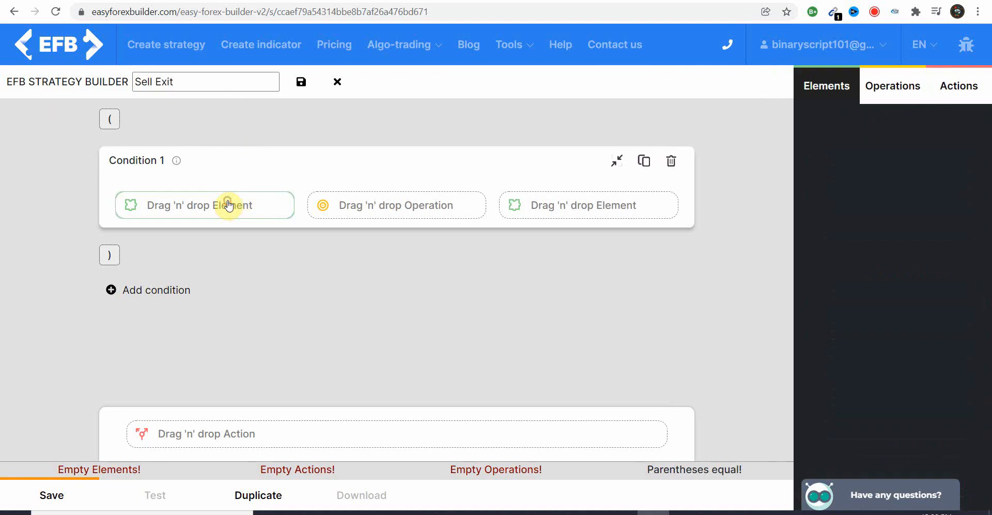
{"action": "scroll", "coordinate": [877, 363], "scroll_direction": "down", "scroll_amount": 10}
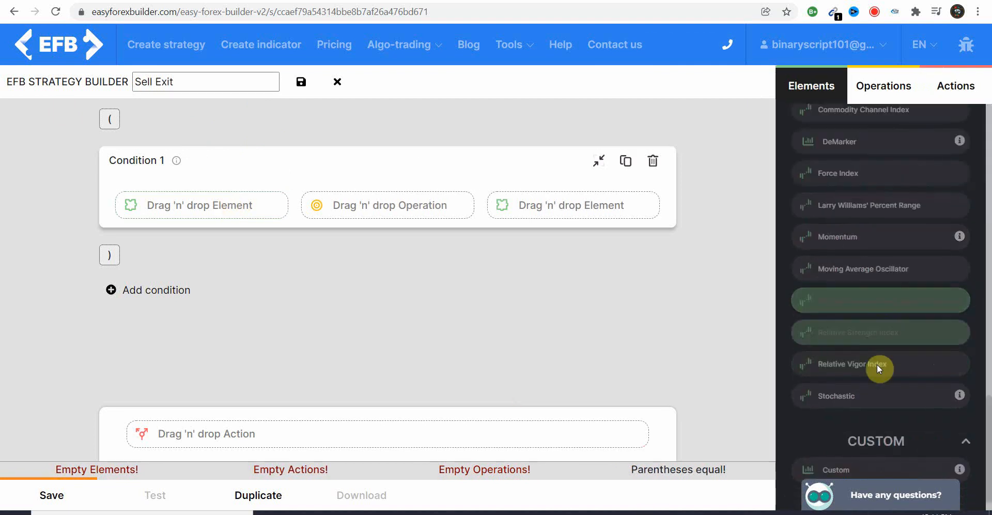
{"action": "left_click_drag", "start_coordinate": [876, 364], "coordinate": [204, 206]}
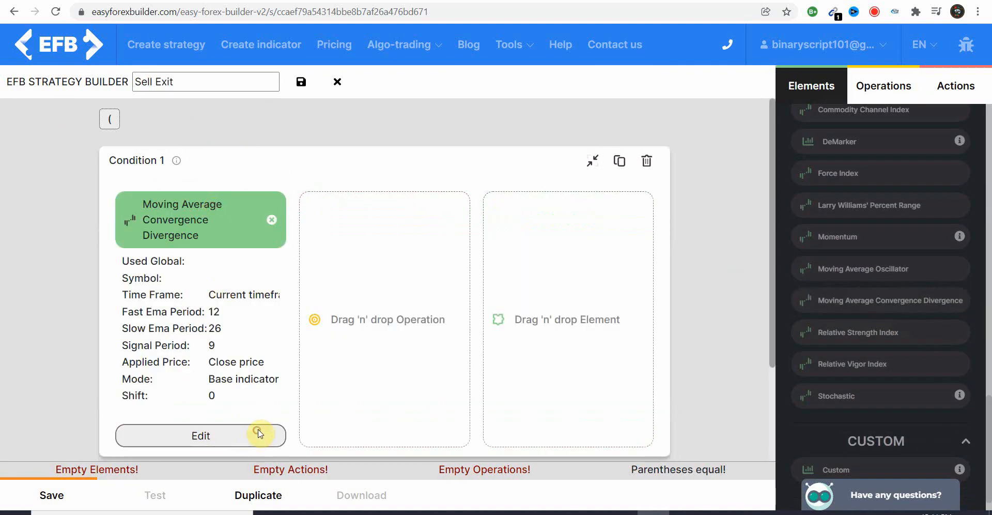
- Set the Sell Exit oscillator's Fast Ema Period to 15, Slow Ema Period to 25 and Signal Period to 1, and apply
{"action": "left_click", "coordinate": [259, 434]}
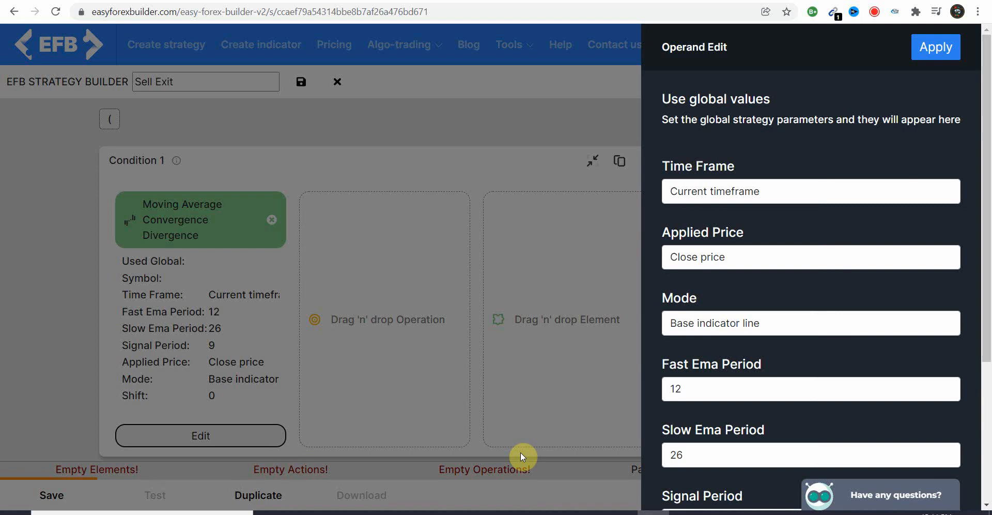
{"action": "scroll", "coordinate": [801, 285], "scroll_direction": "down", "scroll_amount": 1}
{"action": "left_click_drag", "start_coordinate": [689, 321], "coordinate": [560, 328]}
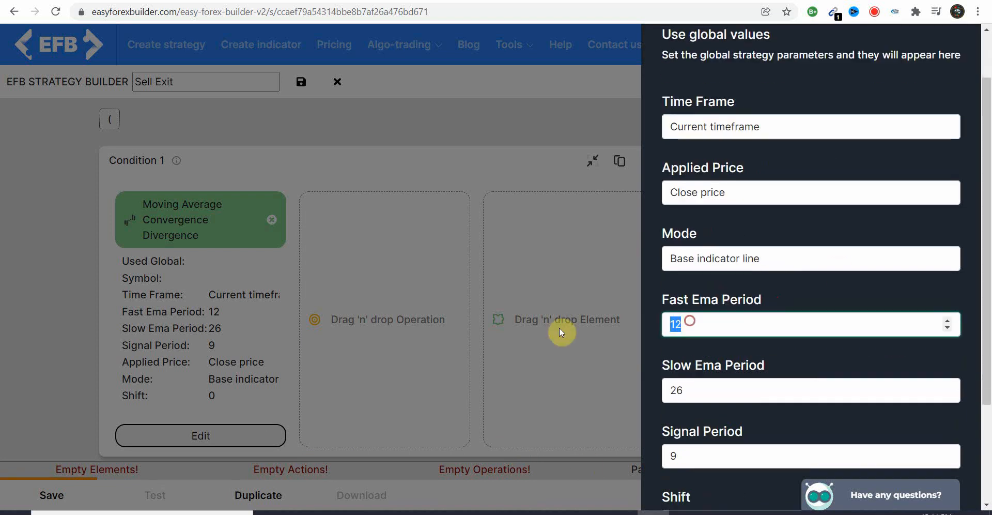
{"action": "type", "text": "15"}
{"action": "left_click", "coordinate": [704, 389]}
{"action": "key", "text": "BackSpace"}
{"action": "type", "text": "5"}
{"action": "scroll", "coordinate": [703, 367], "scroll_direction": "down", "scroll_amount": 2}
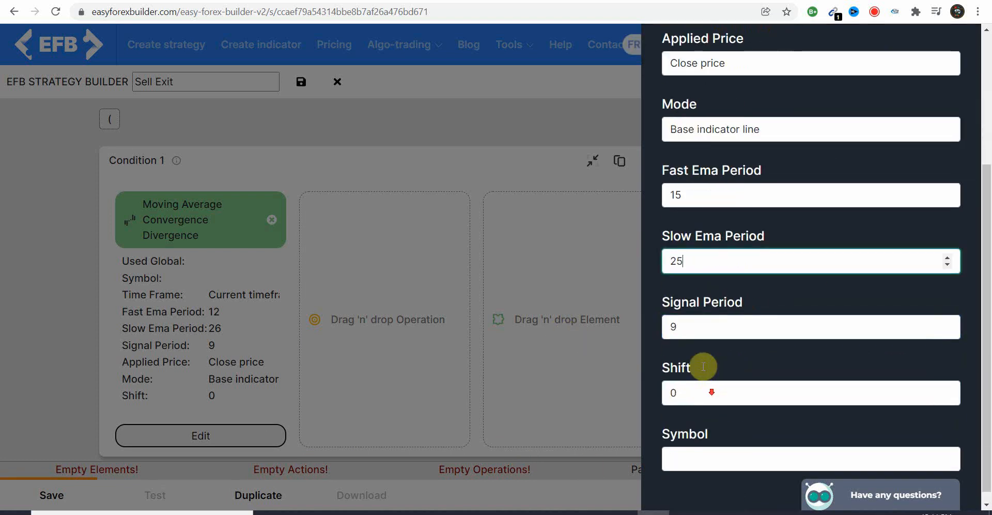
{"action": "left_click", "coordinate": [698, 327]}
{"action": "key", "text": "BackSpace"}
{"action": "type", "text": "1"}
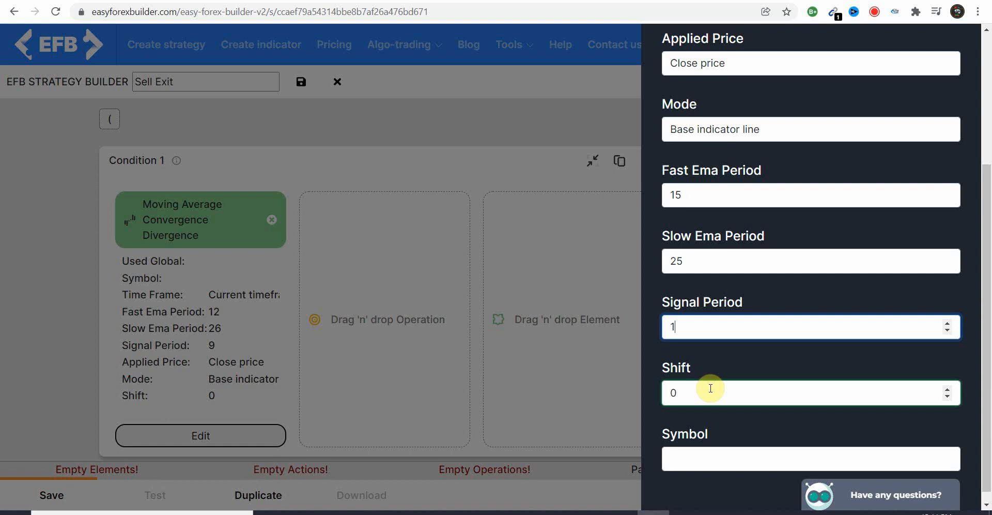
{"action": "scroll", "coordinate": [781, 434], "scroll_direction": "up", "scroll_amount": 3}
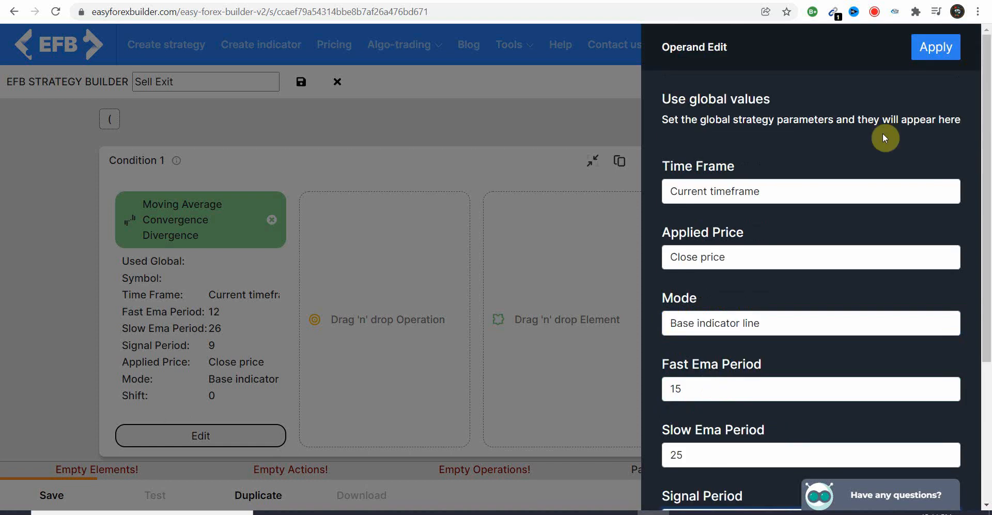
{"action": "left_click", "coordinate": [936, 47]}
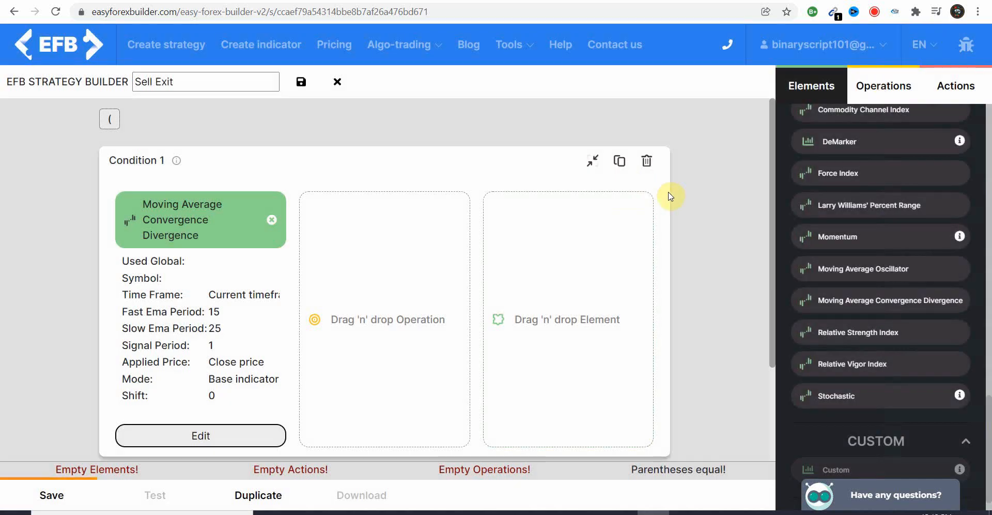
- Complete Sell Exit's Condition 1 with the Crosses From Bottom To Top operation and a Value element with Number 0
{"action": "left_click_drag", "start_coordinate": [864, 213], "coordinate": [366, 288]}
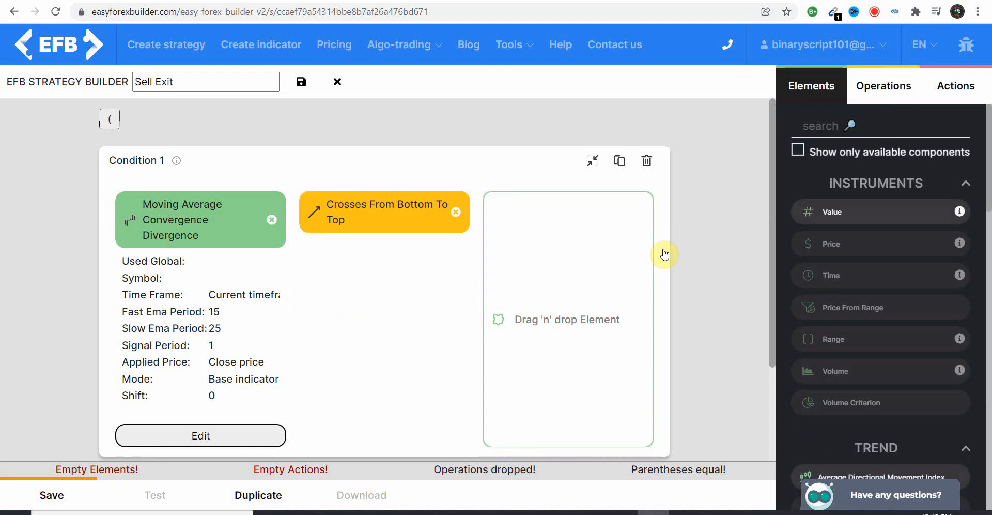
{"action": "left_click_drag", "start_coordinate": [840, 211], "coordinate": [551, 264]}
{"action": "left_click", "coordinate": [611, 230]}
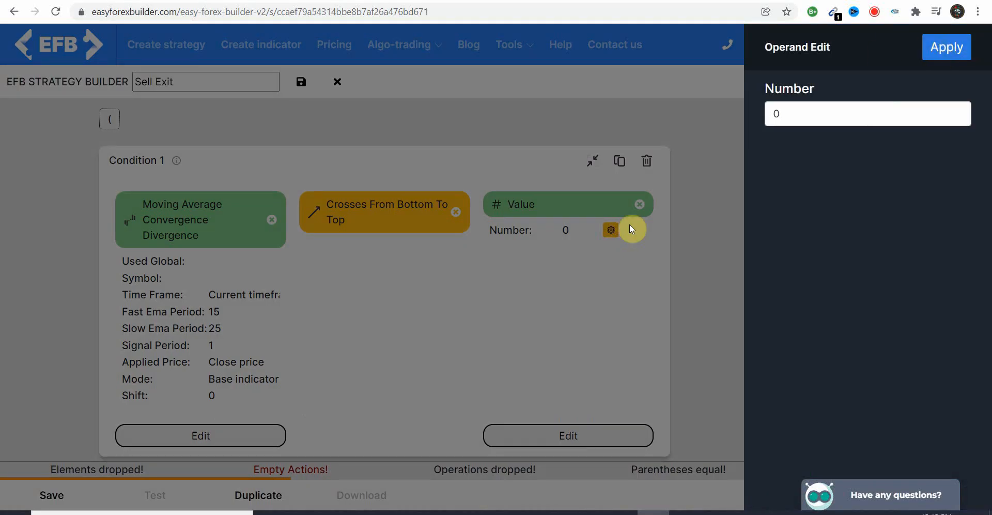
{"action": "left_click", "coordinate": [630, 229]}
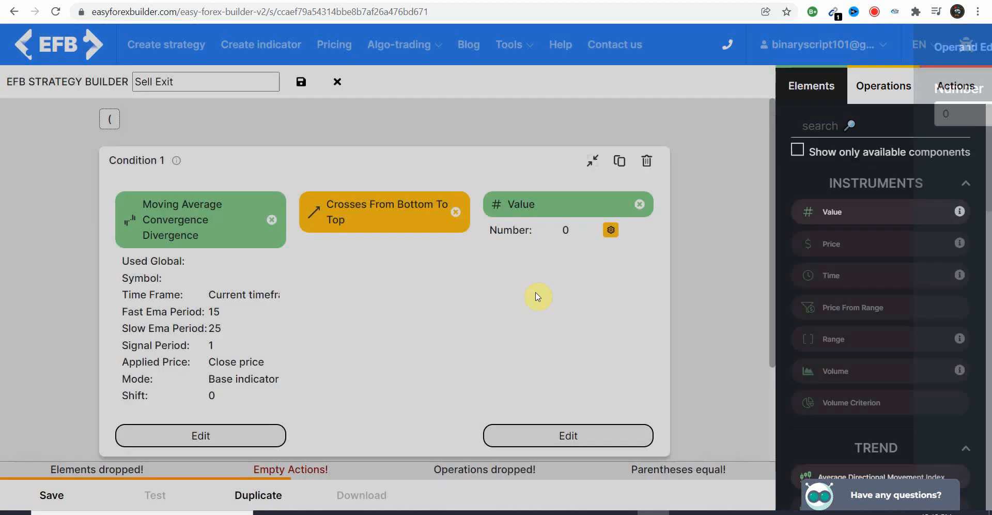
- Add a Close All Orders By Type action to the Sell Exit rule and set its Operation Type to Sell
{"action": "scroll", "coordinate": [538, 296], "scroll_direction": "down", "scroll_amount": 3}
{"action": "left_click", "coordinate": [955, 86]}
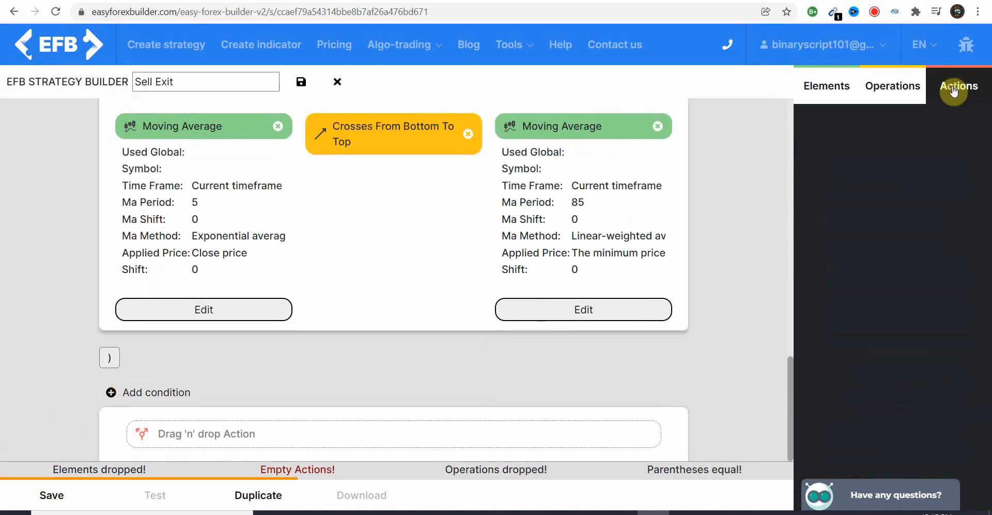
{"action": "left_click_drag", "start_coordinate": [850, 356], "coordinate": [258, 435]}
{"action": "scroll", "coordinate": [332, 393], "scroll_direction": "down", "scroll_amount": 2}
{"action": "left_click", "coordinate": [251, 363]}
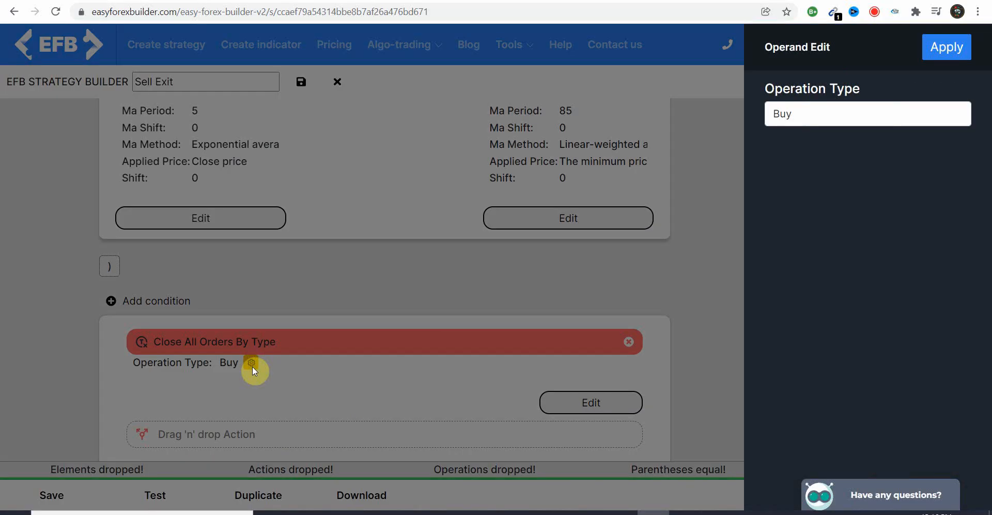
{"action": "left_click", "coordinate": [865, 114]}
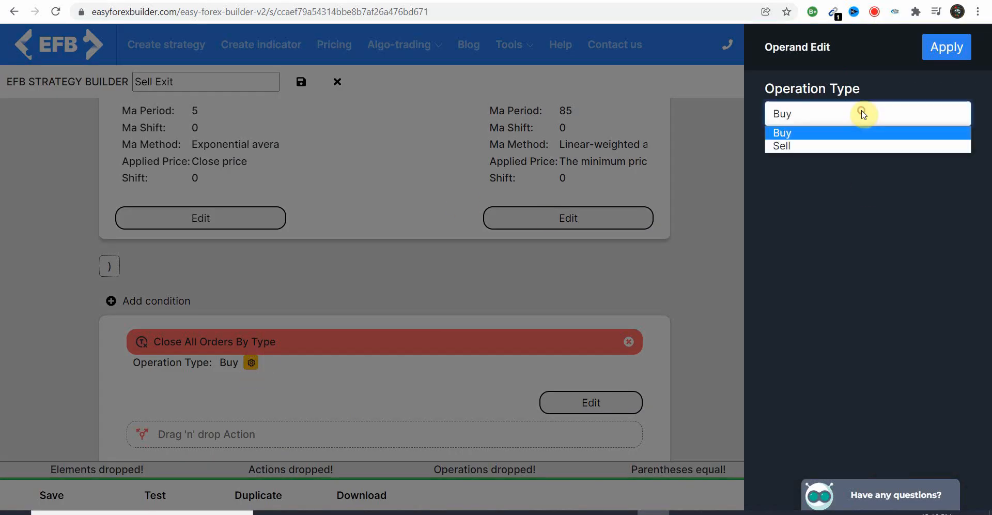
{"action": "left_click", "coordinate": [836, 146]}
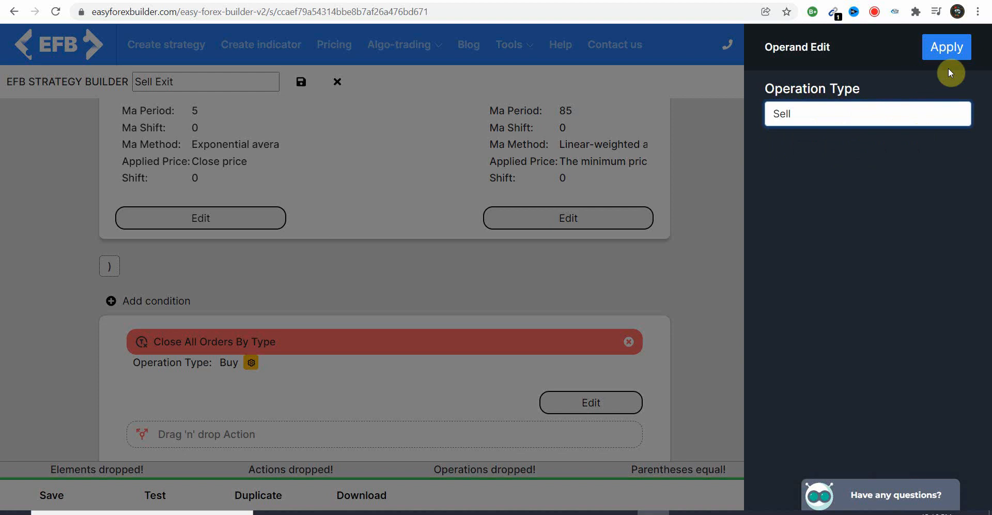
{"action": "left_click", "coordinate": [948, 49]}
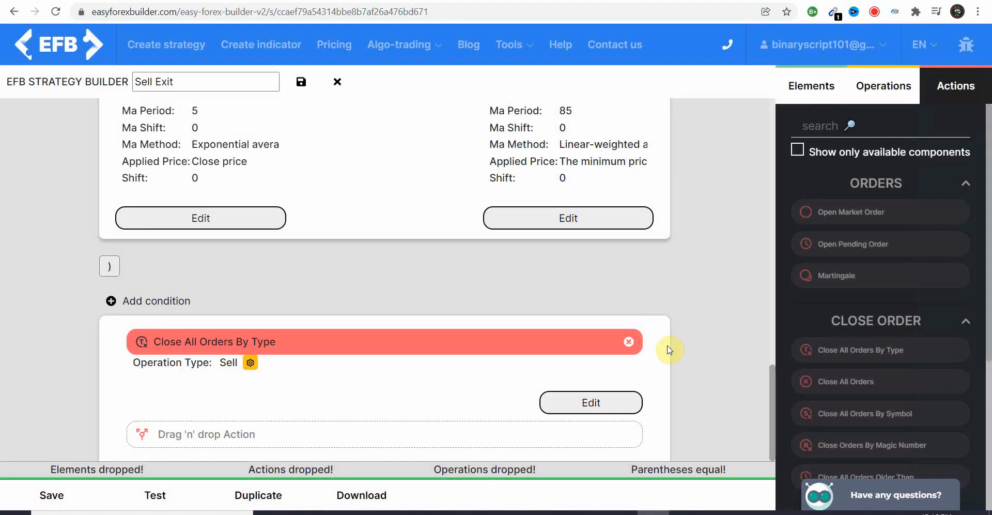
{"action": "scroll", "coordinate": [691, 417], "scroll_direction": "up", "scroll_amount": 8}
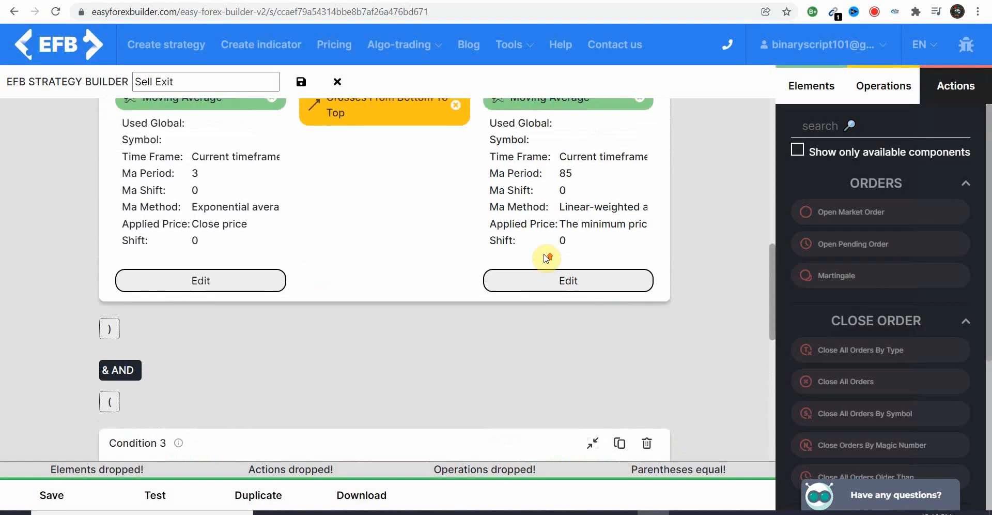
{"action": "scroll", "coordinate": [551, 257], "scroll_direction": "down", "scroll_amount": 8}
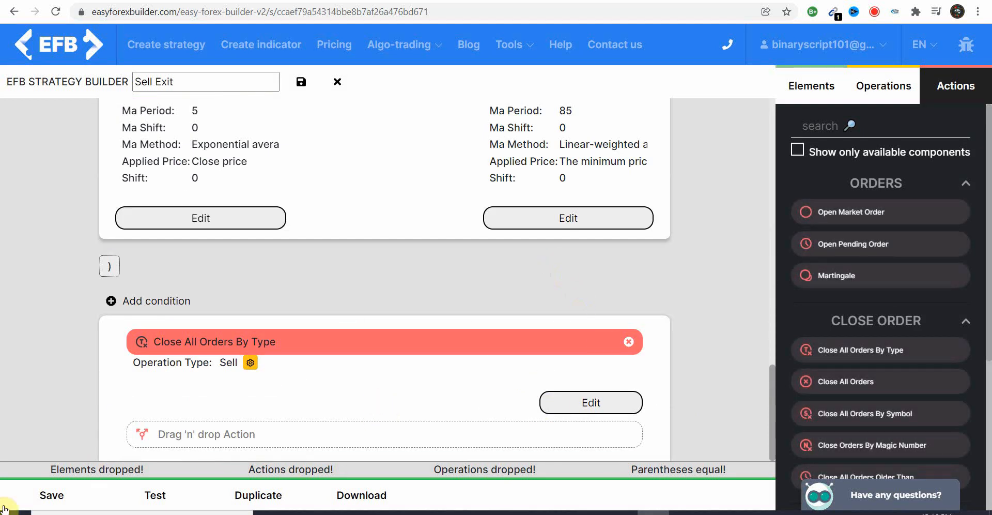
{"action": "scroll", "coordinate": [340, 377], "scroll_direction": "up", "scroll_amount": 5}
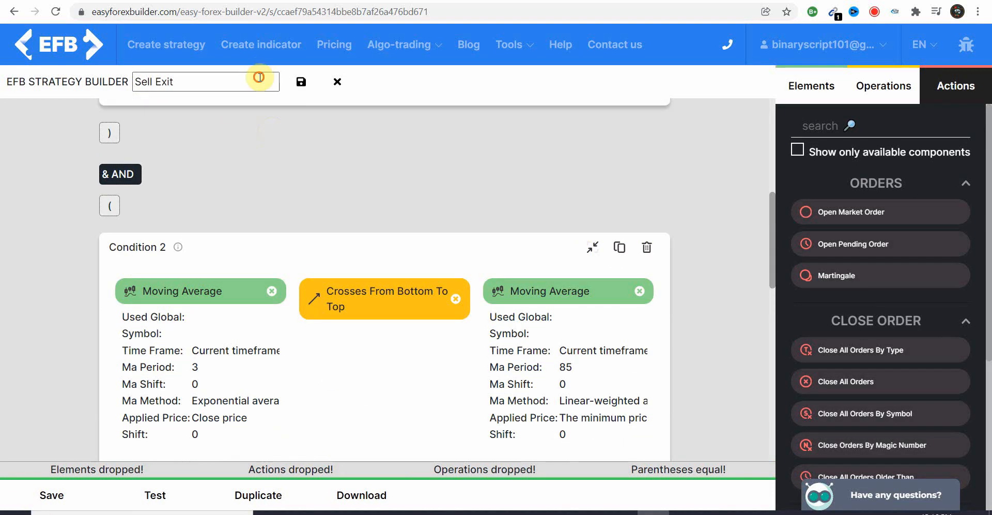
- Keep Sell Exit as the rule's name and save the strategy changes
{"action": "left_click", "coordinate": [304, 83]}
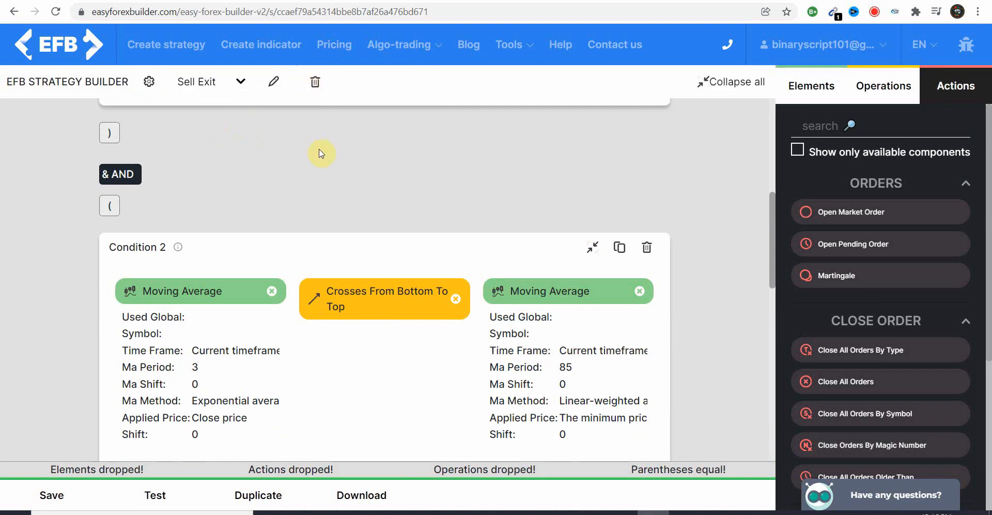
{"action": "scroll", "coordinate": [498, 193], "scroll_direction": "down", "scroll_amount": 4}
{"action": "scroll", "coordinate": [643, 317], "scroll_direction": "down", "scroll_amount": 9}
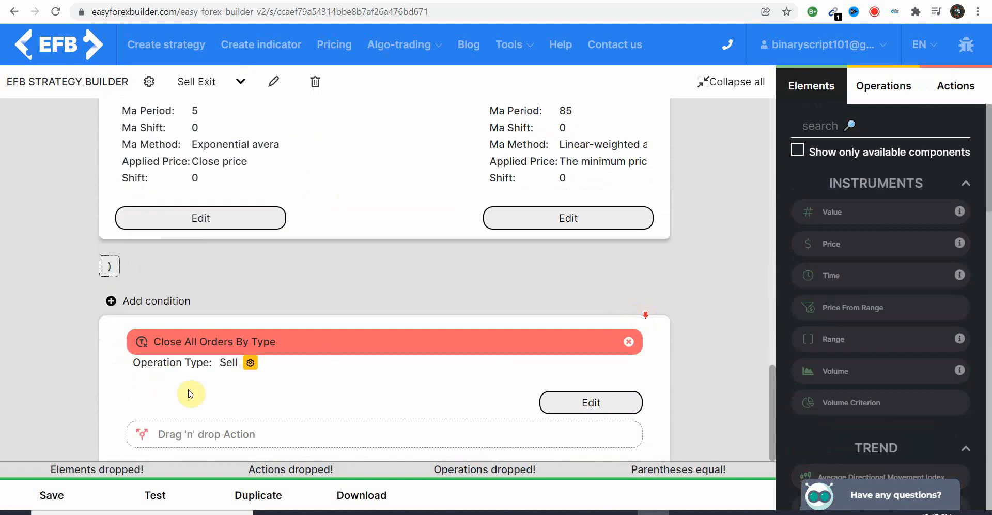
{"action": "left_click", "coordinate": [72, 497]}
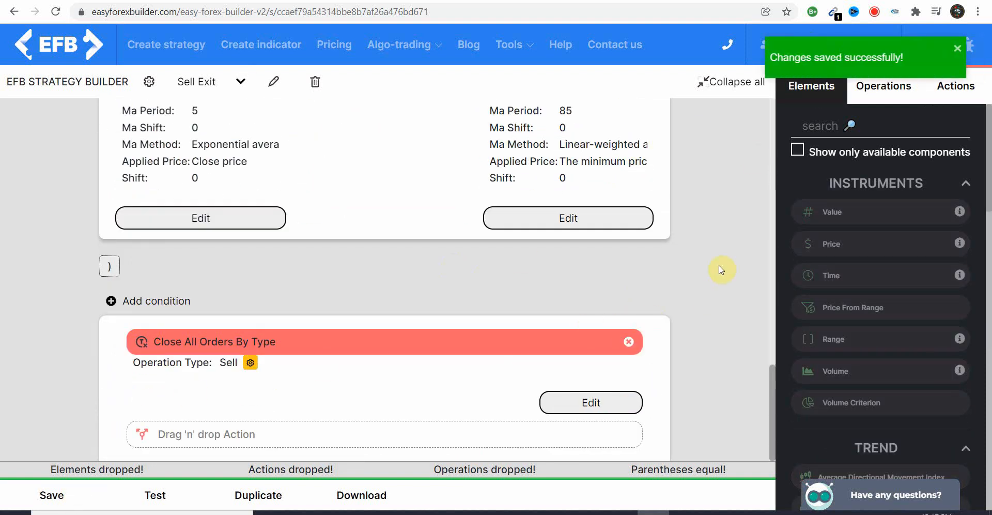
- Set up the strategy test with start date 12/02/2021 and end date 01/12/2022, and choose its timeframe
{"action": "left_click", "coordinate": [156, 496]}
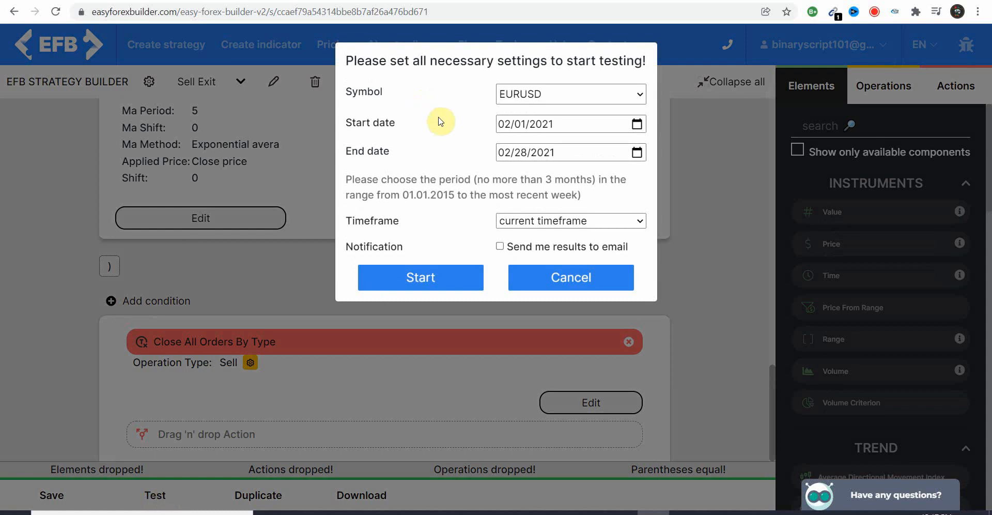
{"action": "left_click", "coordinate": [637, 124]}
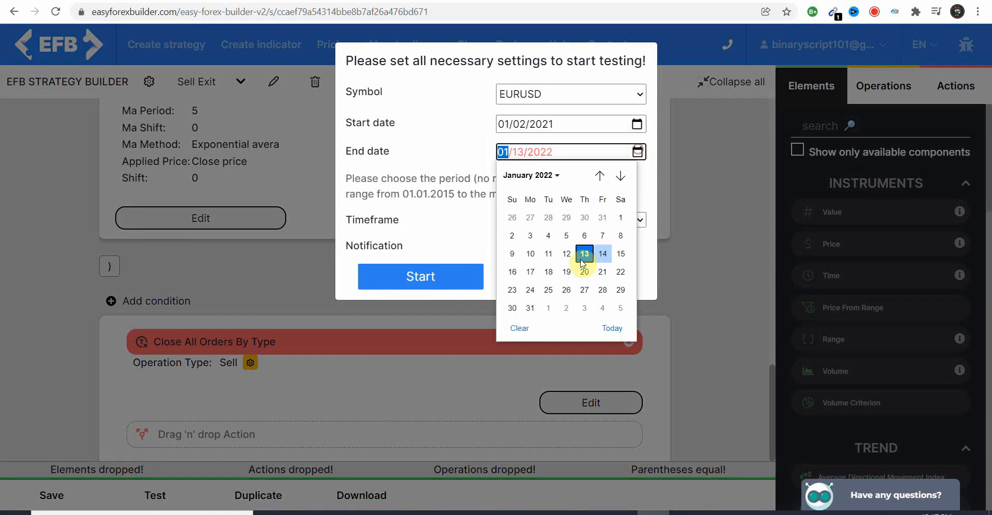
{"action": "left_click", "coordinate": [563, 254]}
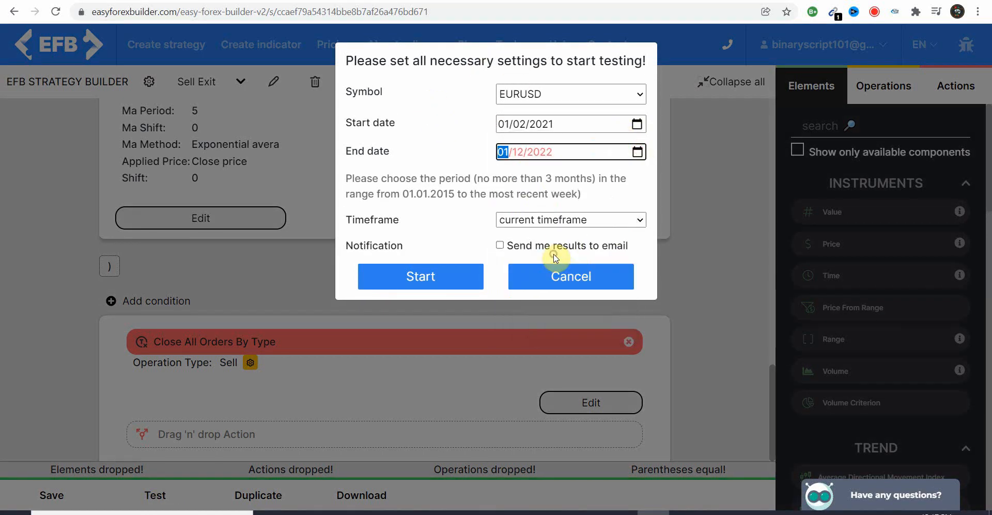
{"action": "left_click", "coordinate": [478, 151]}
{"action": "left_click", "coordinate": [637, 124]}
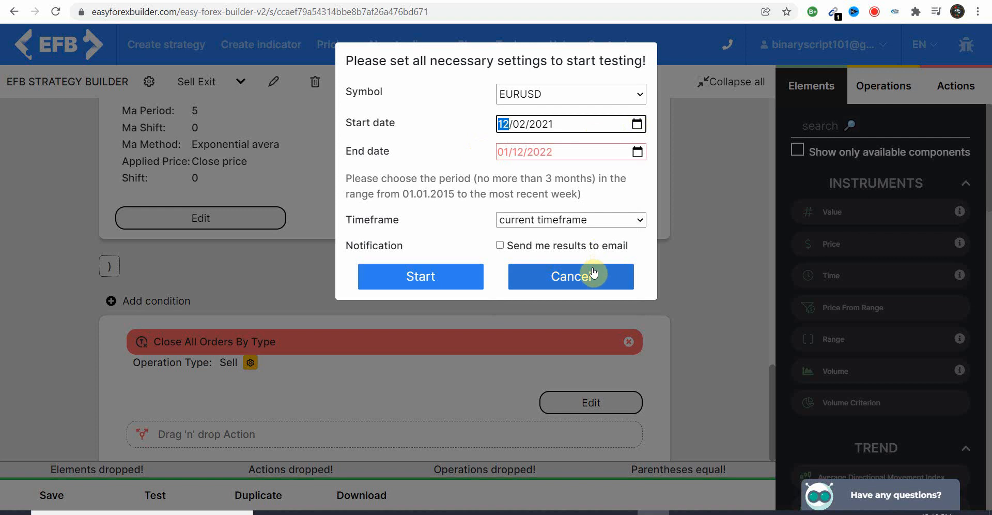
{"action": "left_click", "coordinate": [611, 221]}
{"action": "left_click", "coordinate": [507, 260]}
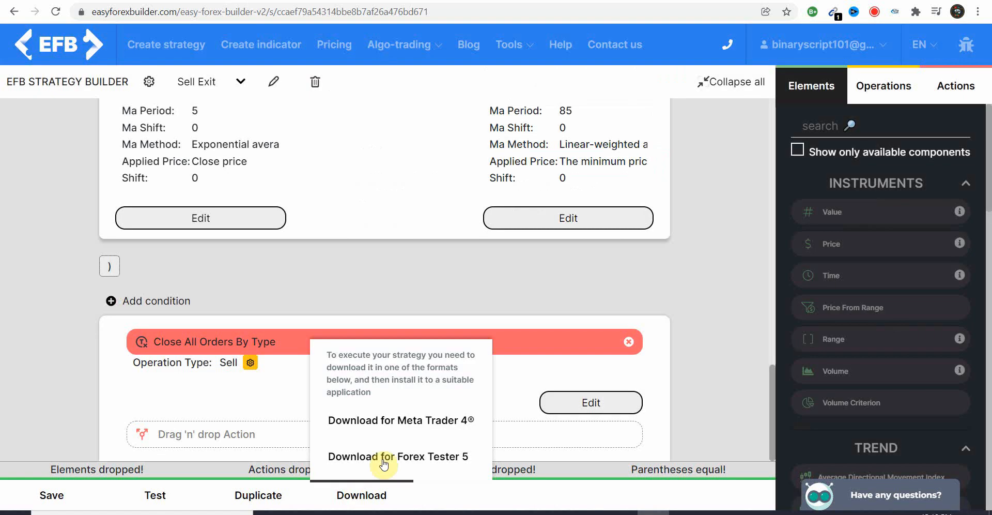
- Download the finished strategy in the Meta Trader 4 format
{"action": "left_click", "coordinate": [413, 421]}
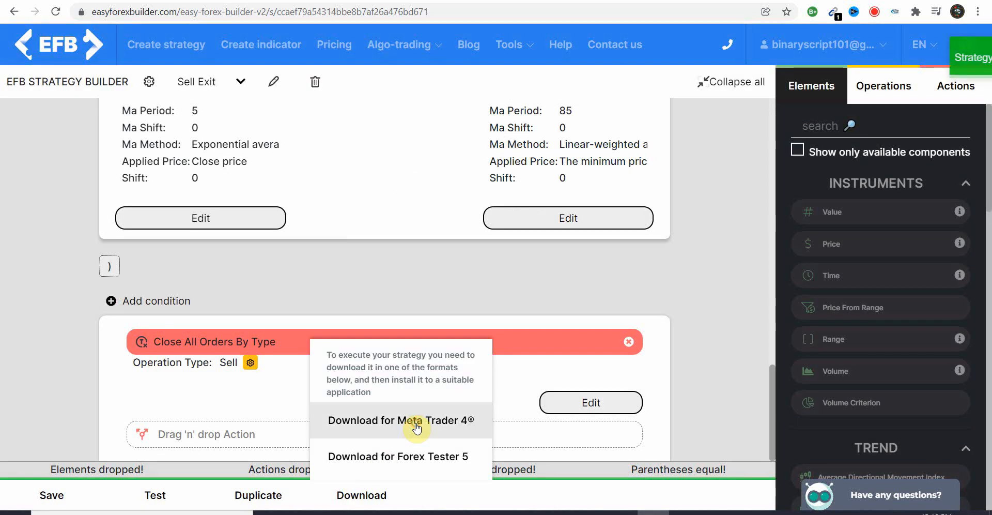